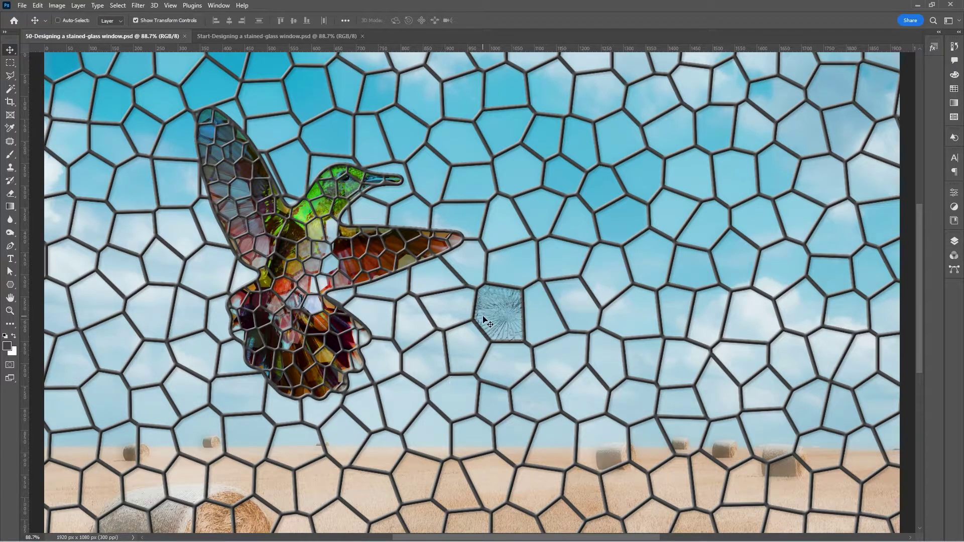
- Switch from the 50-Designing example to the Start-Designing document
key("ctrl+Tab")
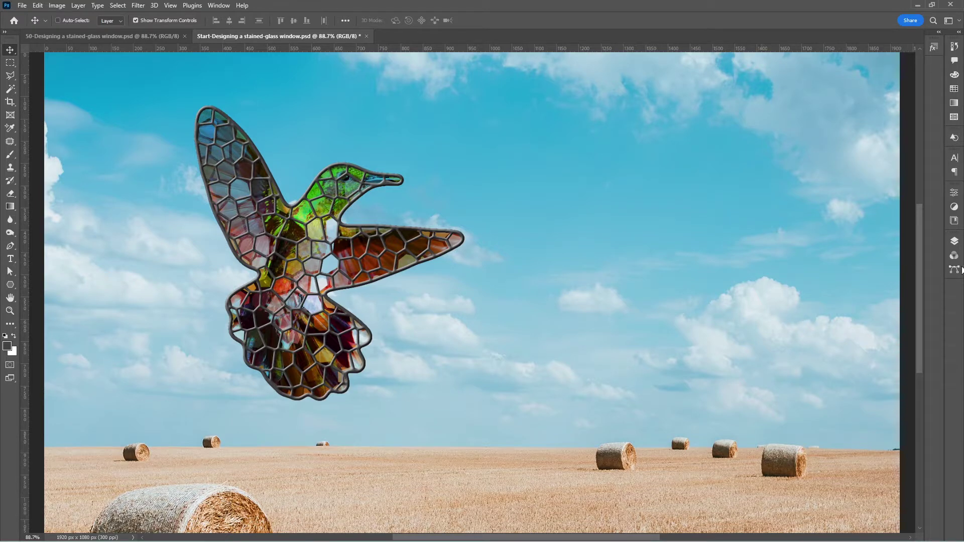
- Create a new empty alpha channel named 'pane' from the Channels panel
left_click(954, 257)
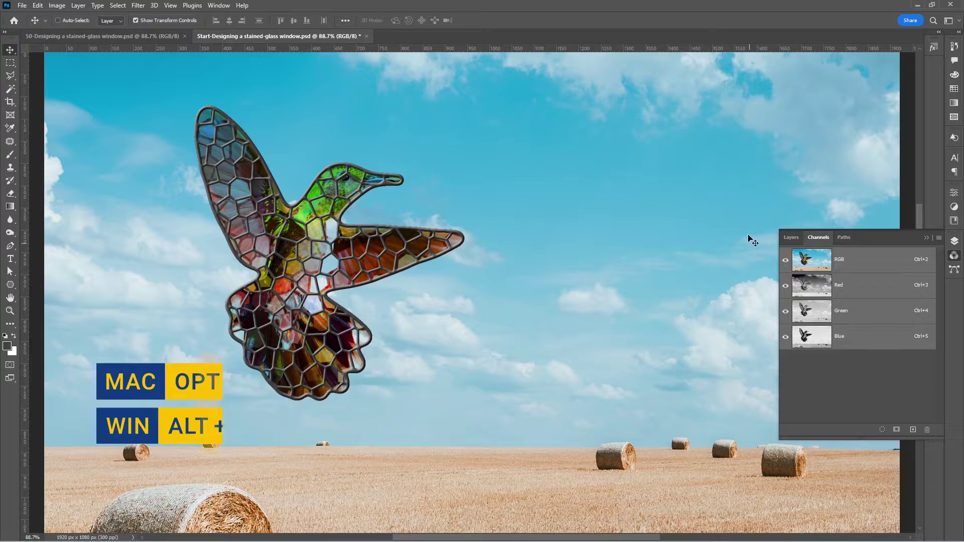
left_click(912, 431, "alt")
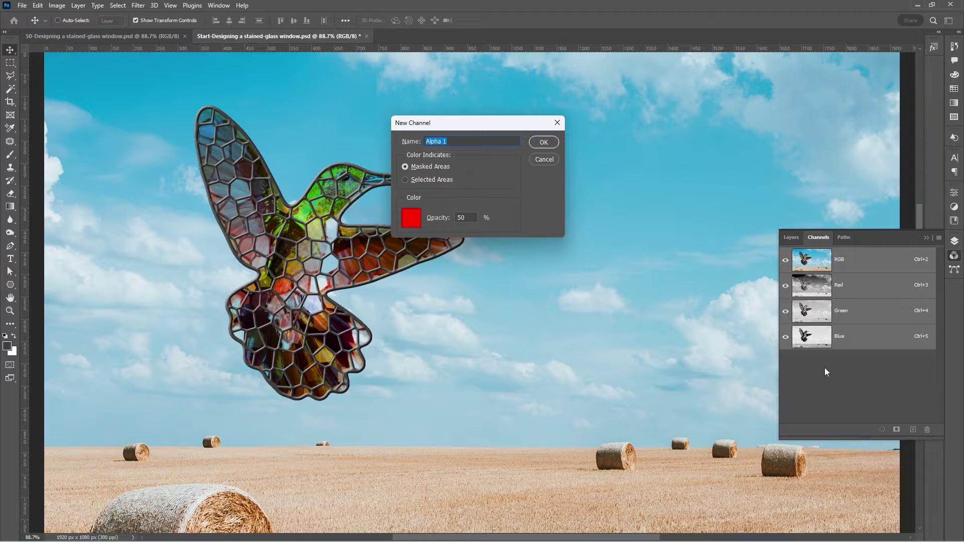
type("pane")
key("Return")
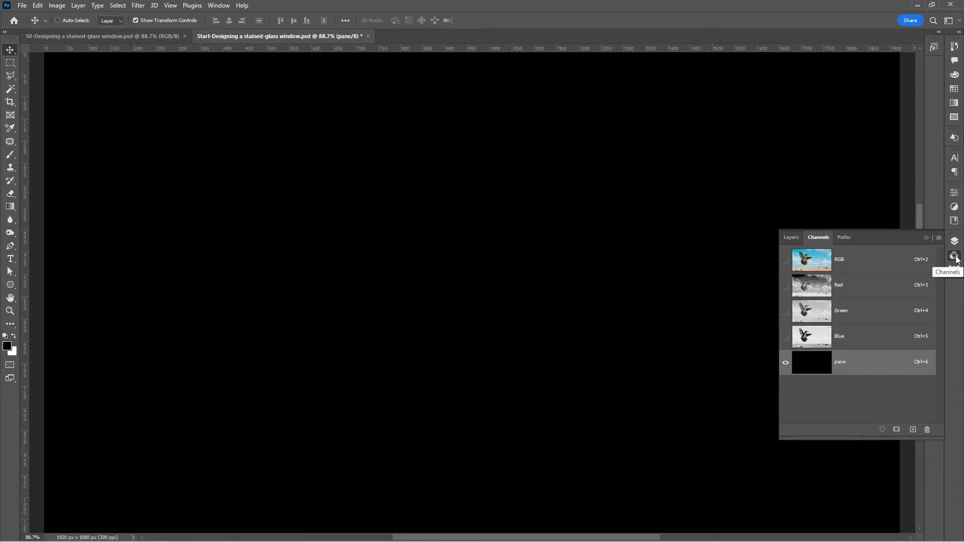
- Reset default colours, set K to 50% and render Clouds into the pane channel
left_click(955, 76)
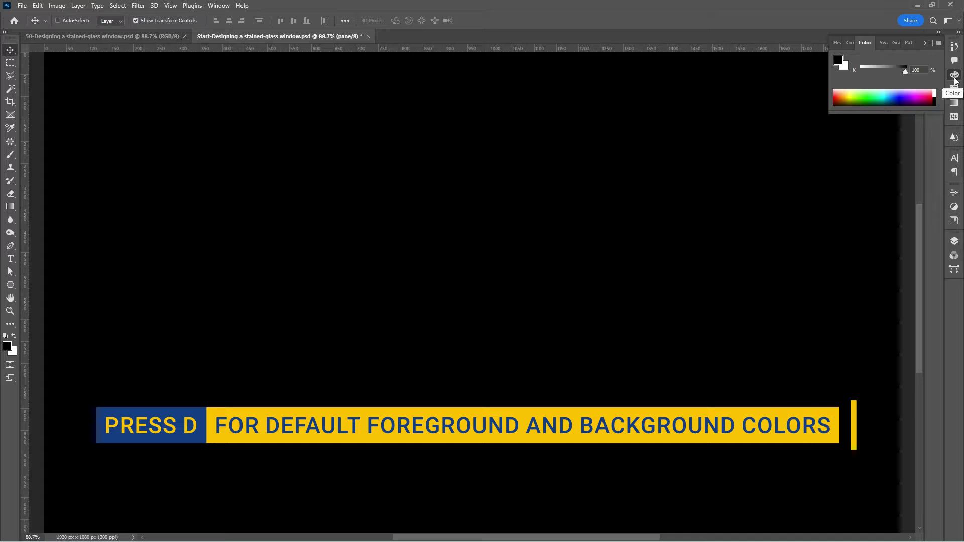
key("d")
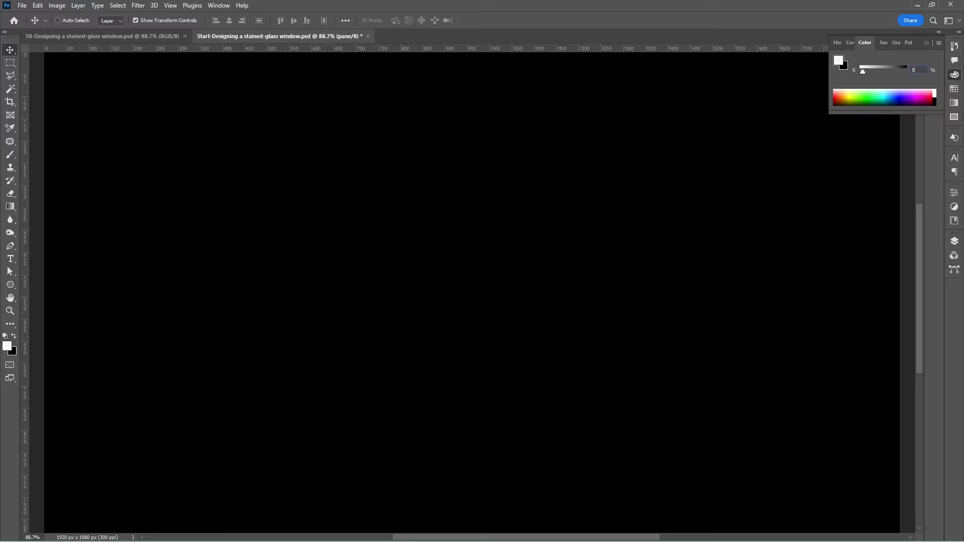
type("0")
left_click(137, 6)
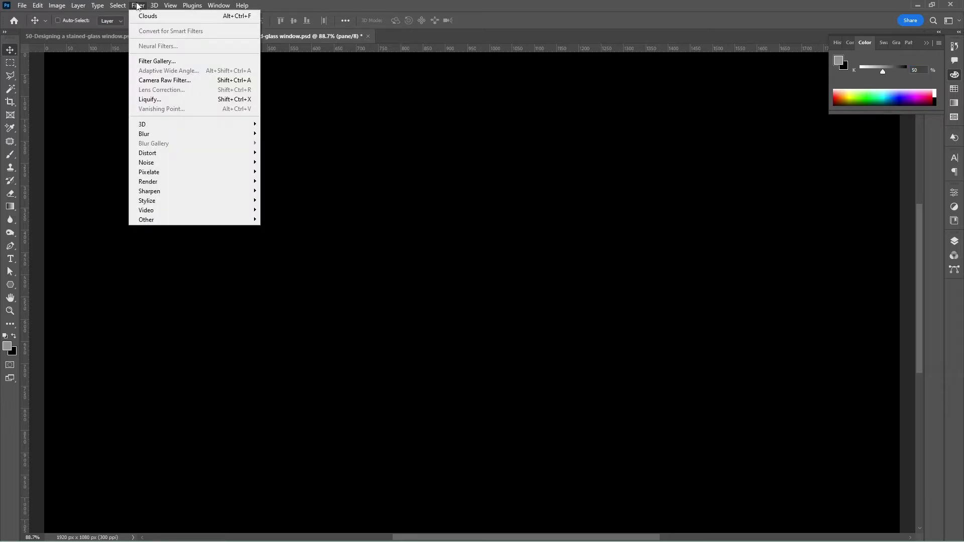
mouse_move(191, 182)
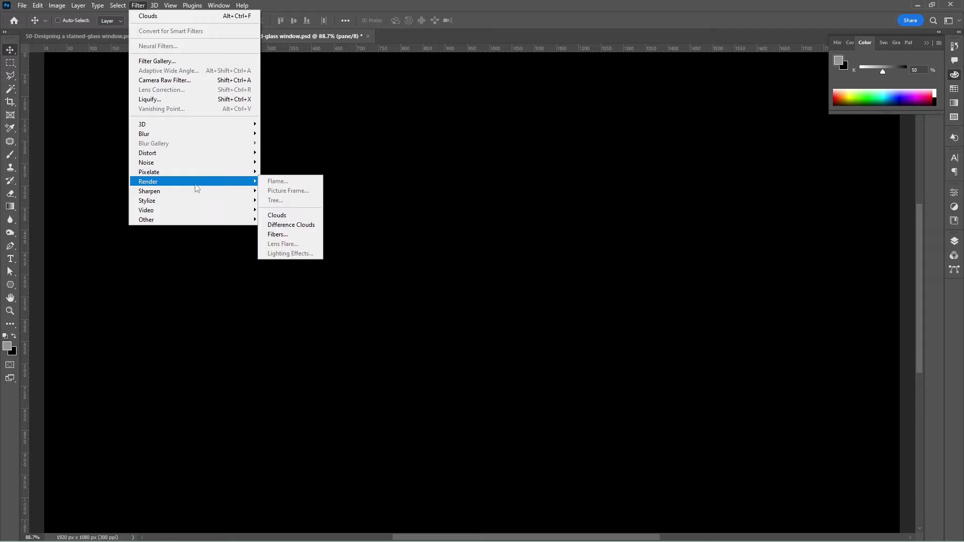
left_click(279, 215)
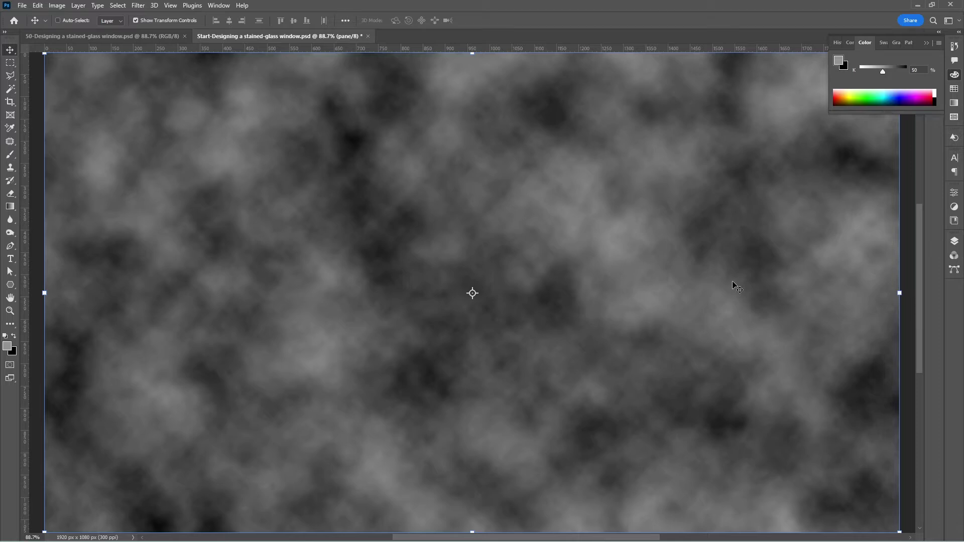
left_click(138, 5)
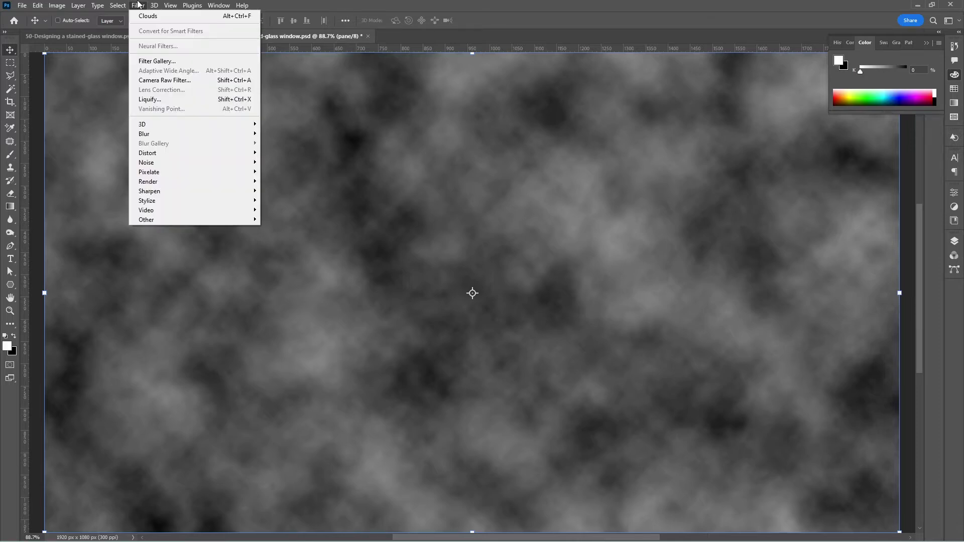
- Apply the Stained Glass filter with Cell Size 40 and Border Thickness 10 to the pane channel
left_click(172, 61)
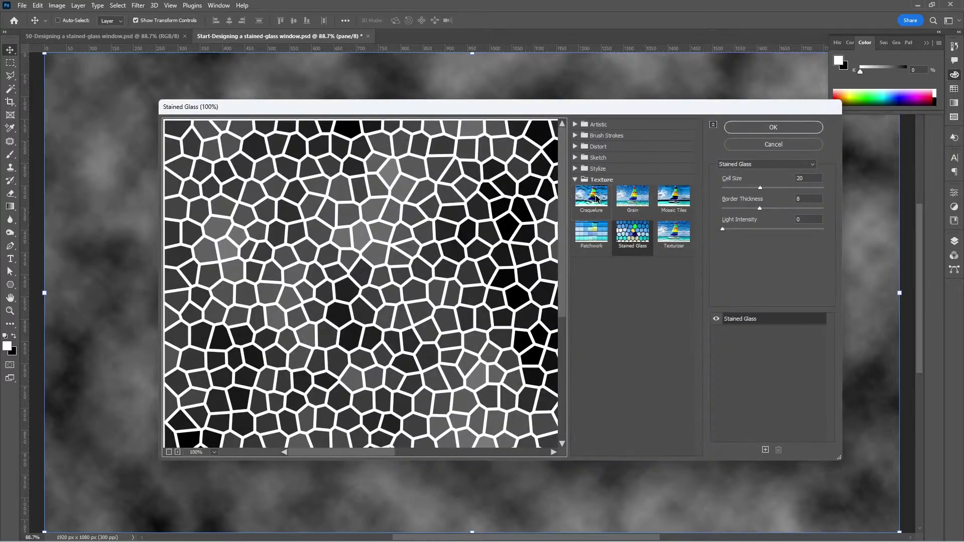
left_click(630, 232)
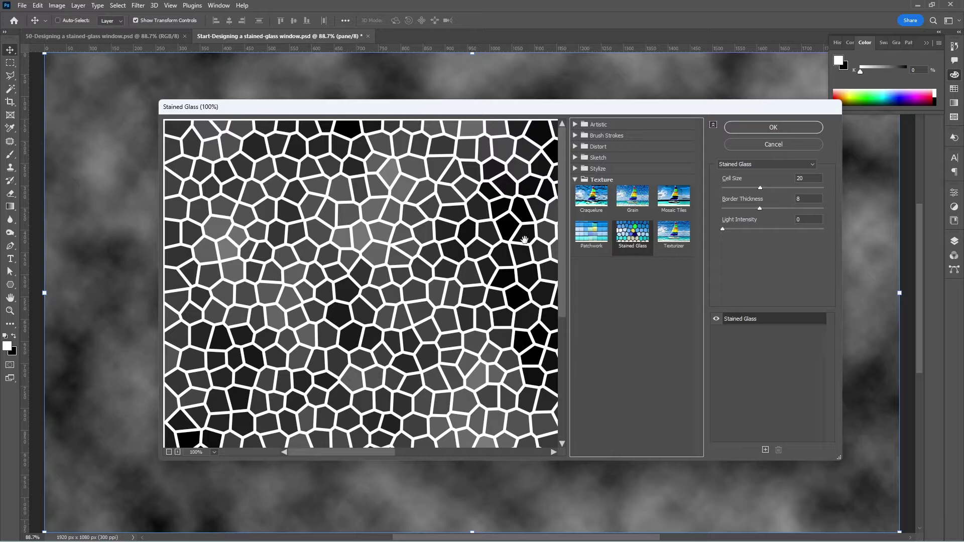
double_click(813, 178)
type("40")
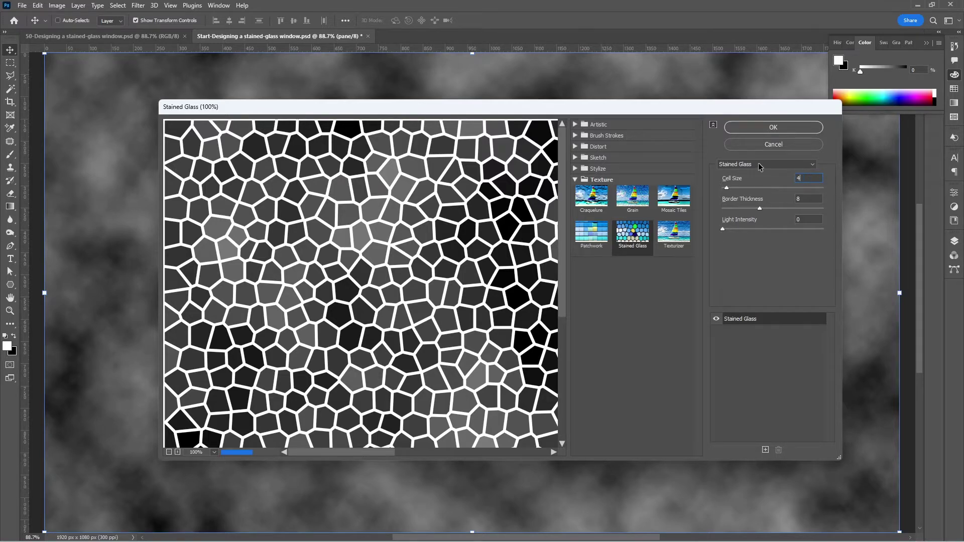
double_click(803, 199)
type("10")
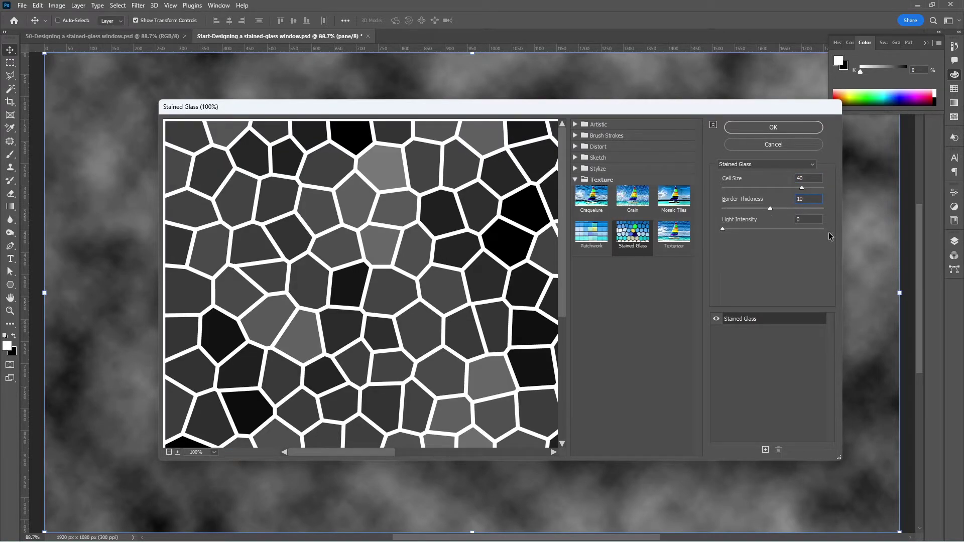
left_click(788, 126)
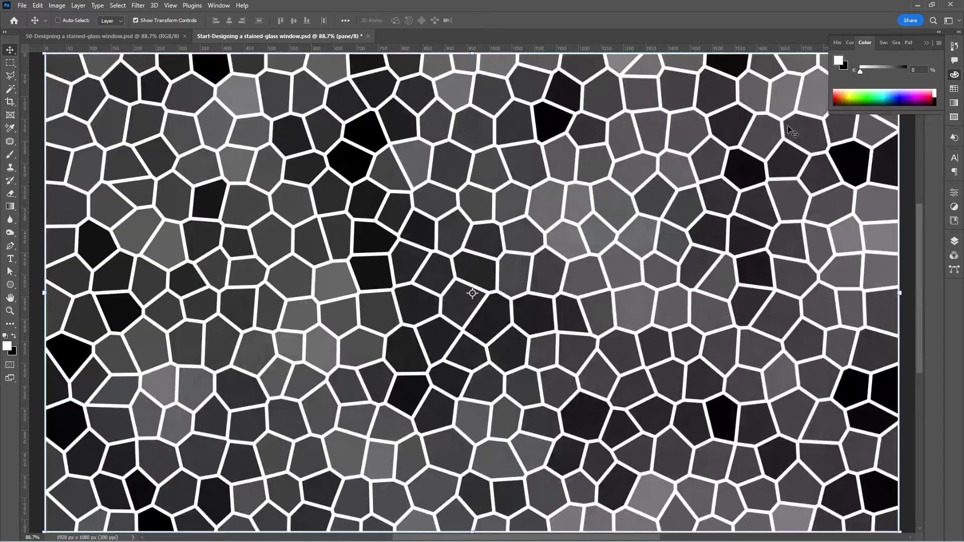
- Duplicate the pane channel and name the copy 'bevel'
left_click(955, 257)
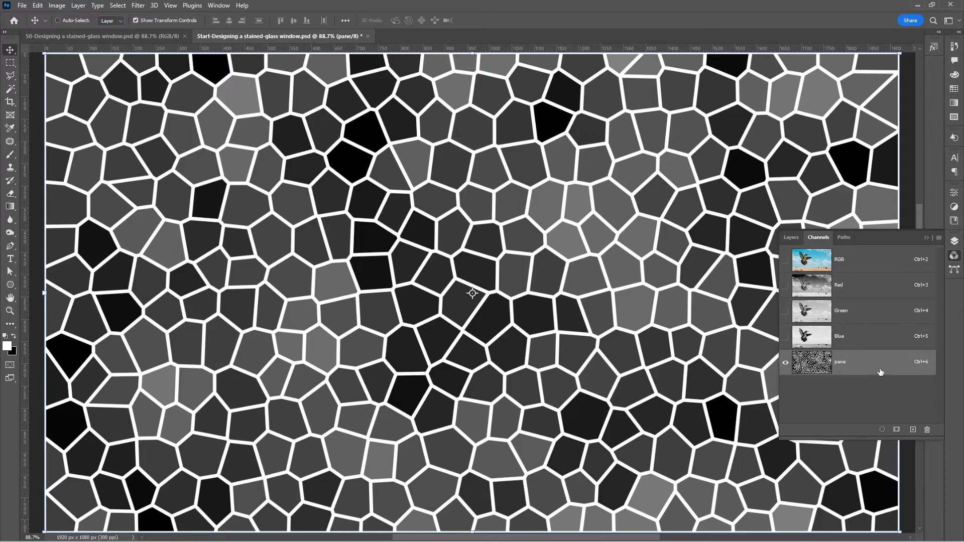
left_click_drag(873, 366, 913, 430)
double_click(852, 388)
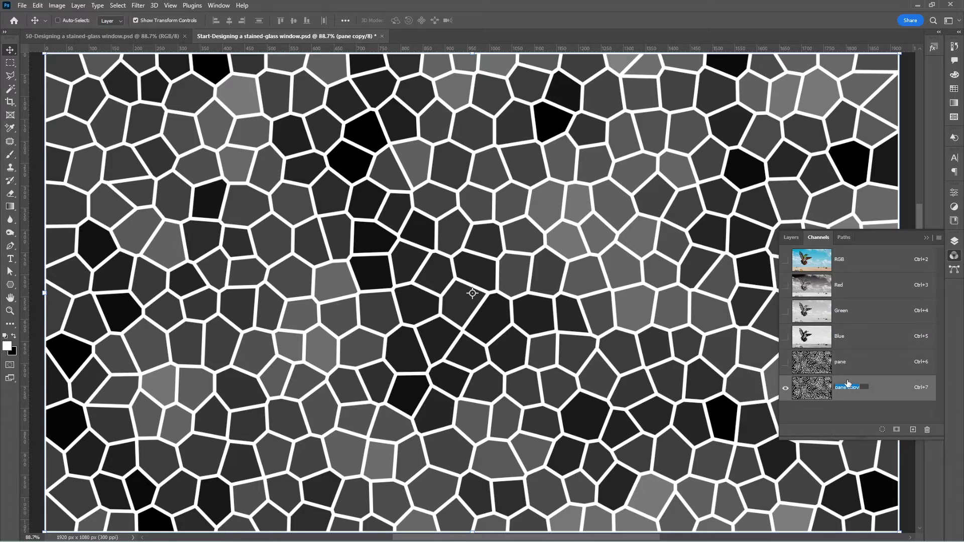
type("bevel")
key("Return")
- Apply Levels with black input 115 to the bevel channel, turning the cells solid black
key("ctrl+l")
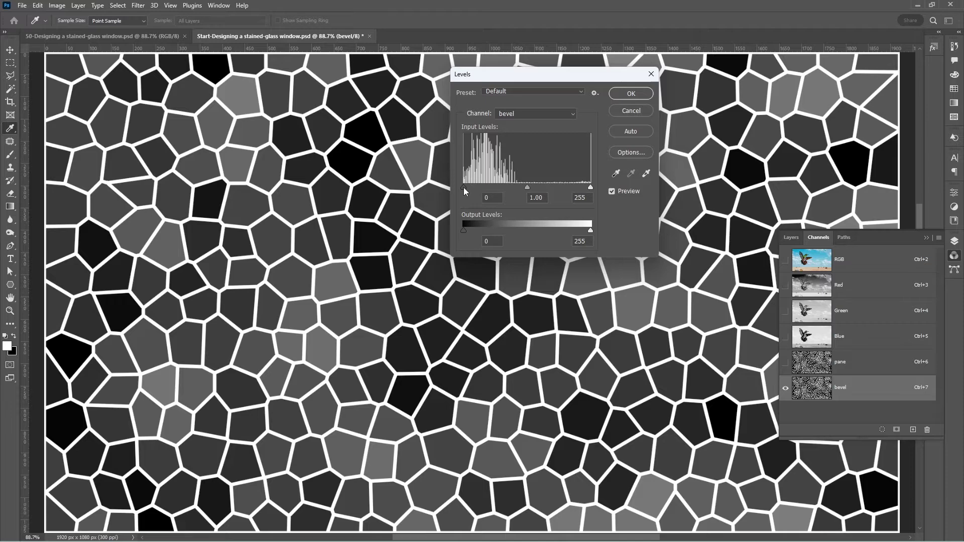
left_click_drag(463, 188, 520, 197)
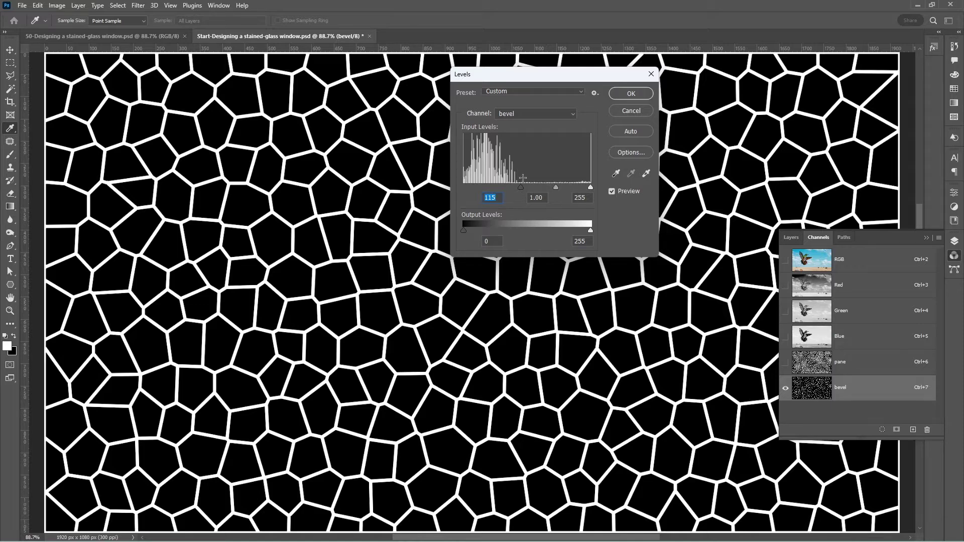
left_click(631, 94)
key("v")
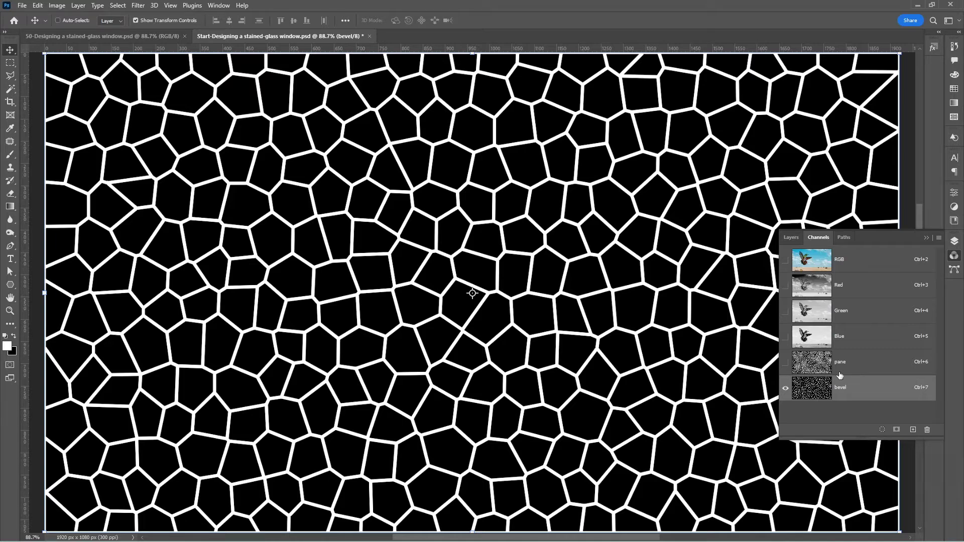
- Load the channel's lead lines as a selection and select the Hue/Saturation 1 layer
key("ctrl")
left_click(807, 365, "ctrl")
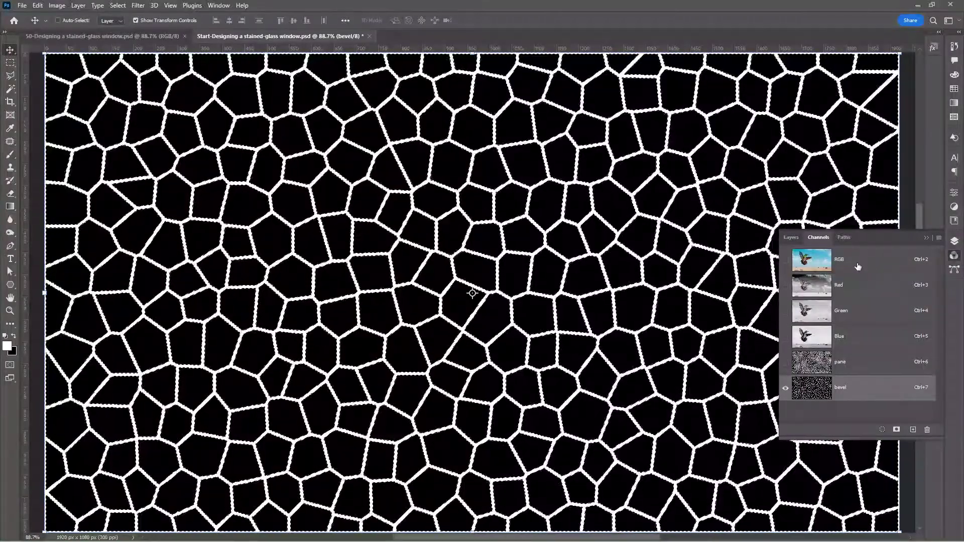
left_click(858, 265)
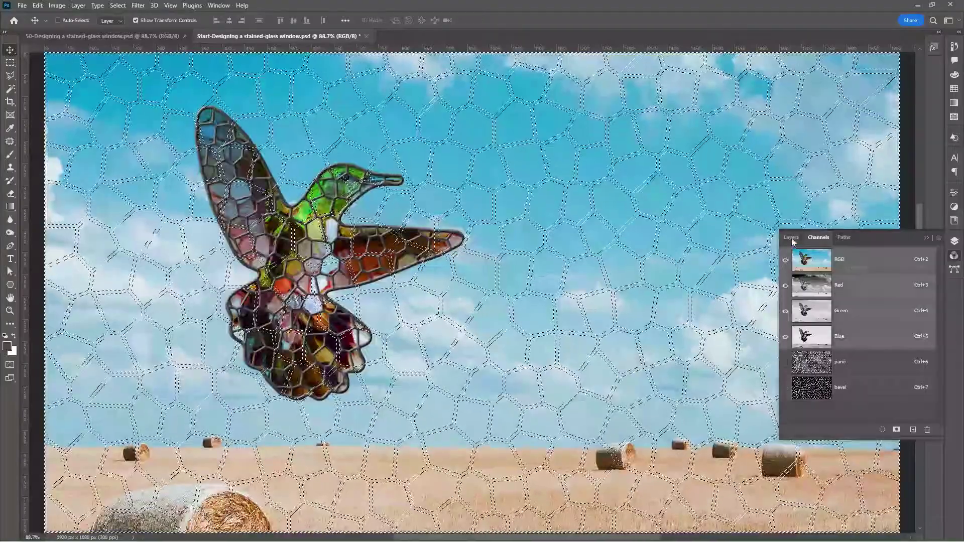
left_click(792, 239)
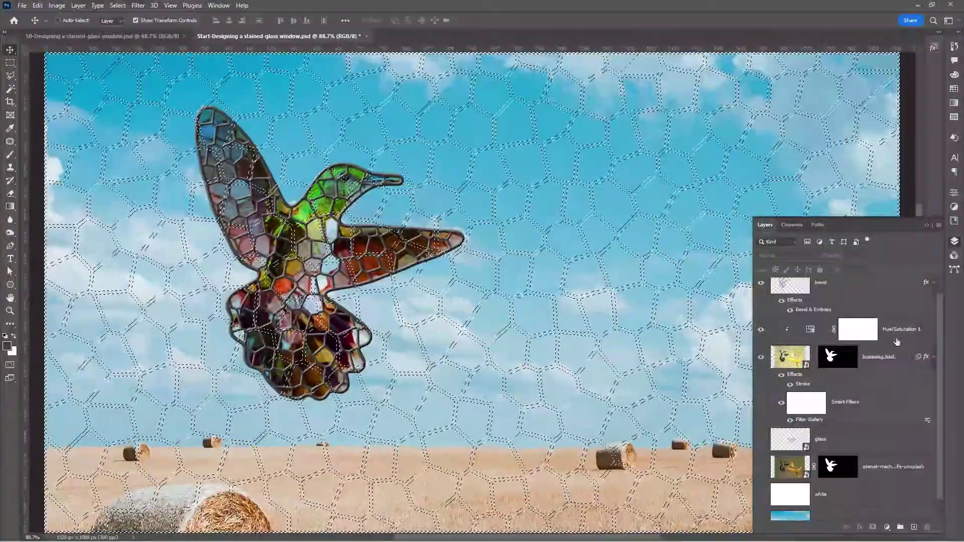
left_click(892, 335)
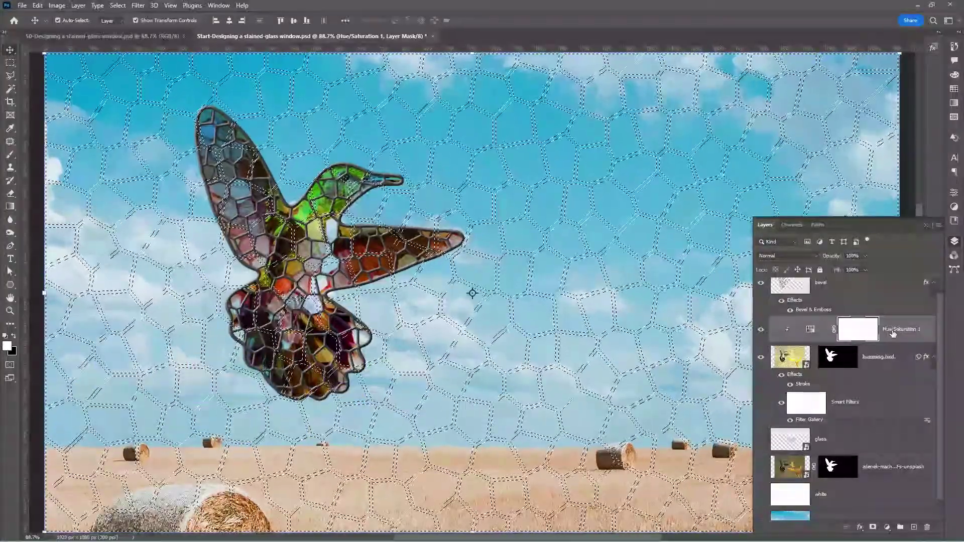
- Add a new layer 'panes', fill the selection with white and deselect
key("ctrl+shift+n")
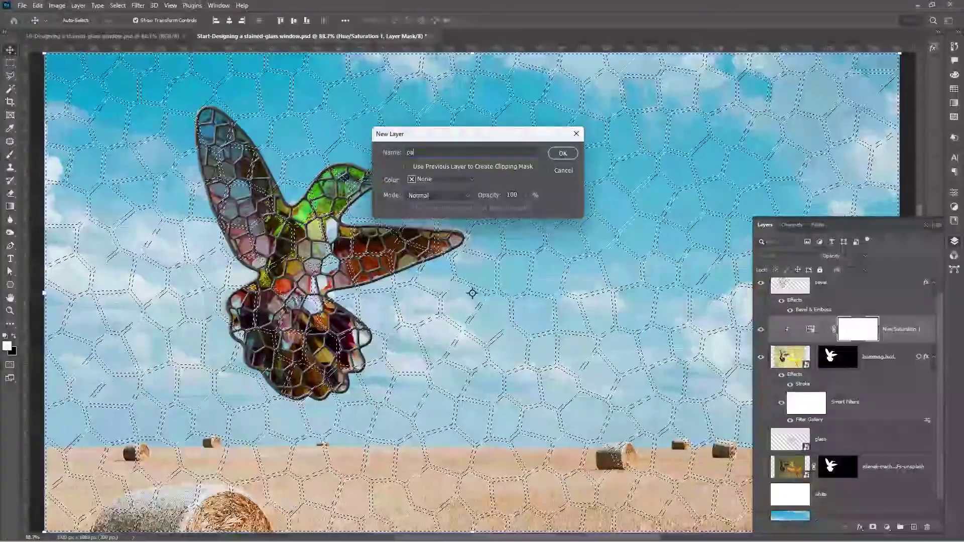
type("panes")
key("Return")
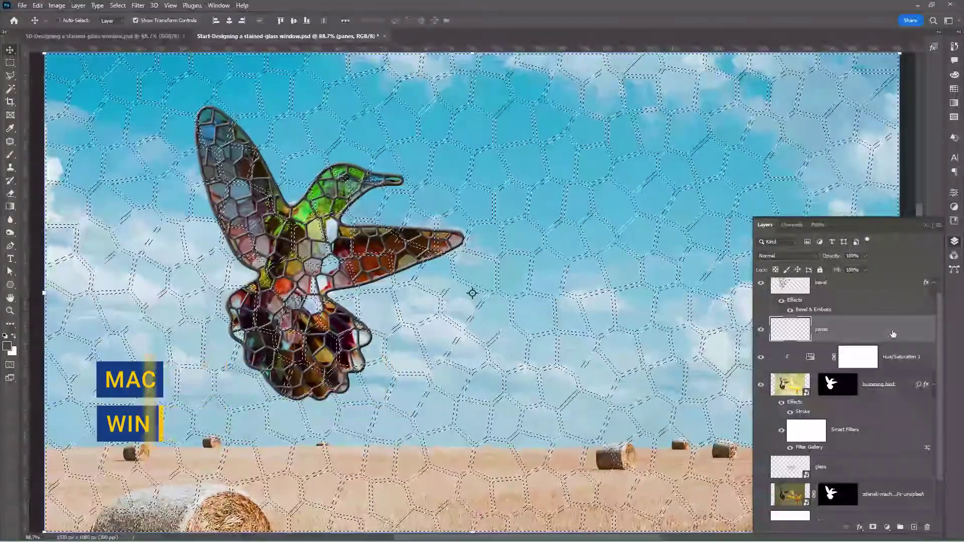
key("ctrl+BackSpace")
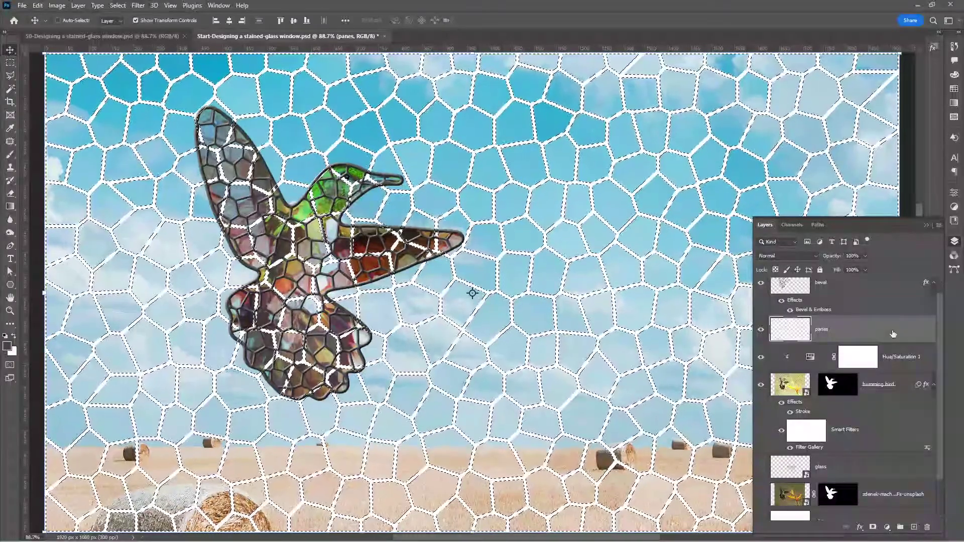
key("ctrl+d")
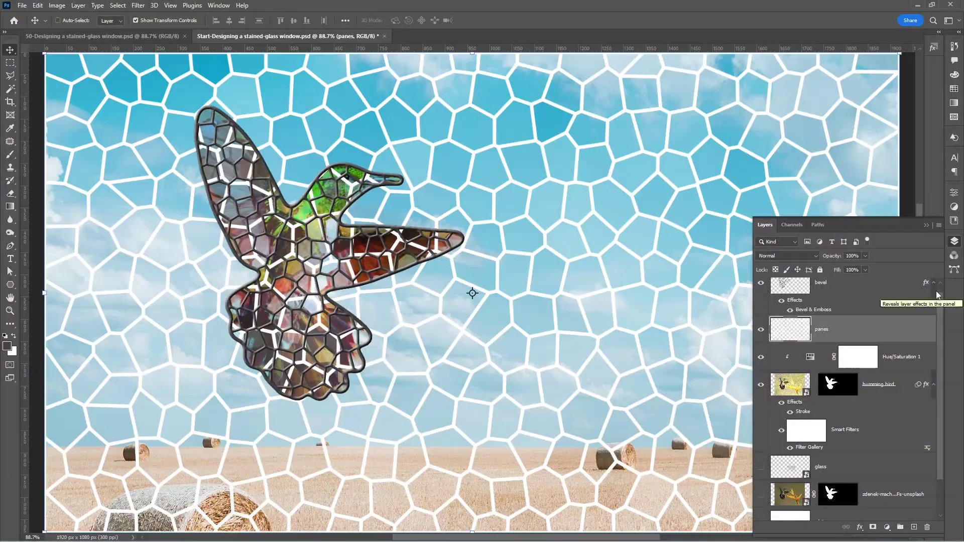
left_click(954, 257)
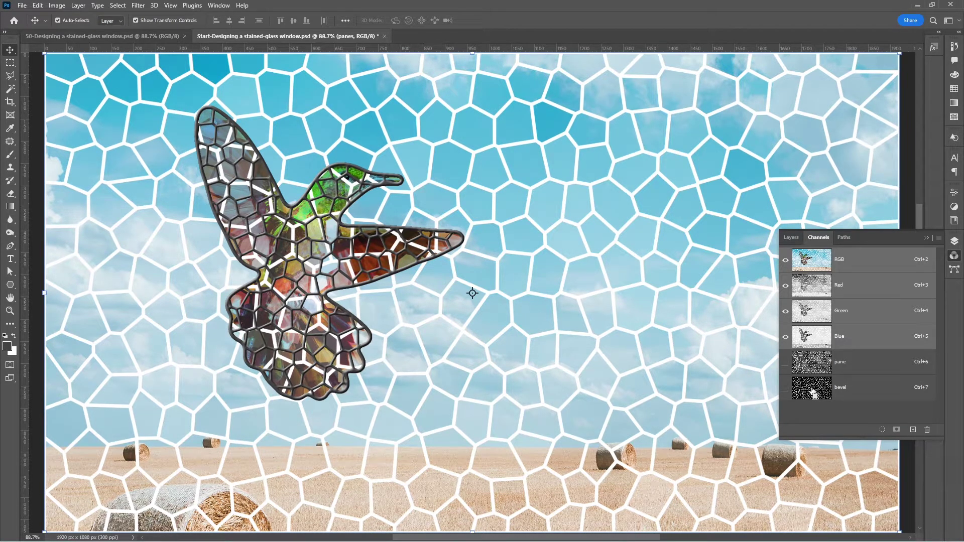
- Load the bevel channel as a selection and add an empty 'bevel 2' layer above bevel
left_click(813, 392, "ctrl")
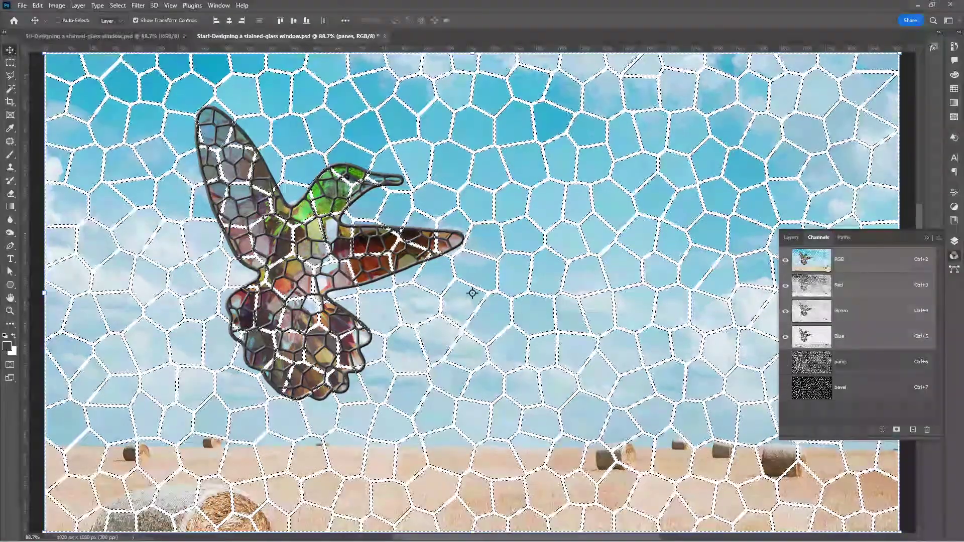
left_click(792, 237)
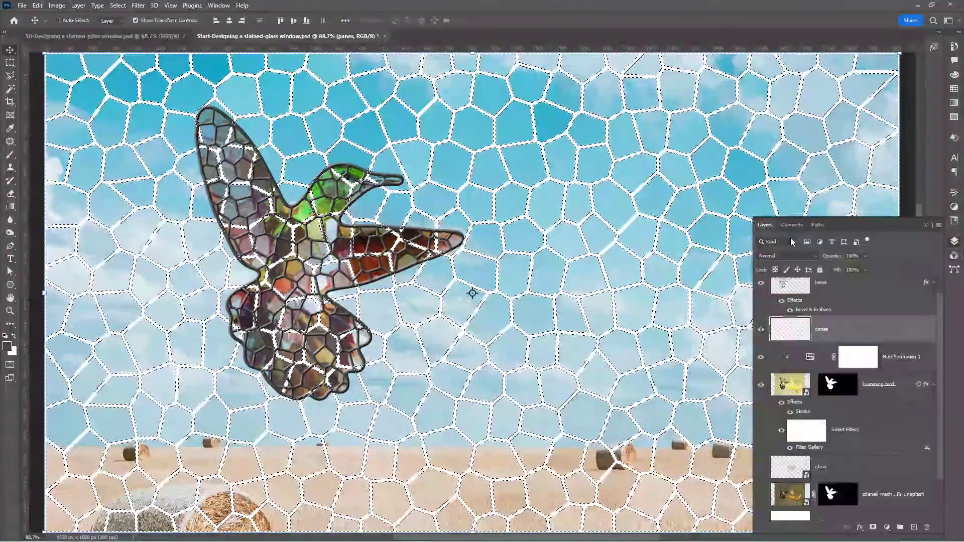
left_click(858, 289)
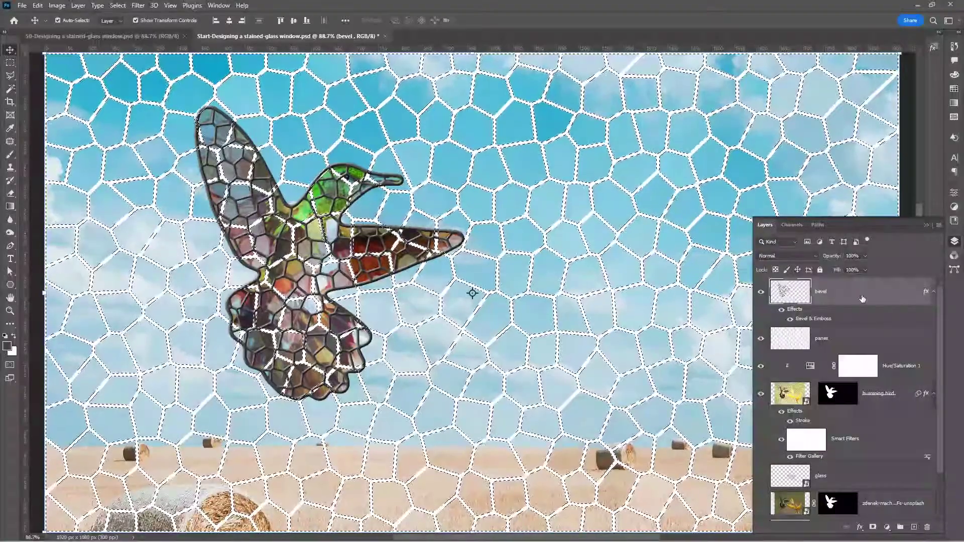
key("ctrl+shift+n")
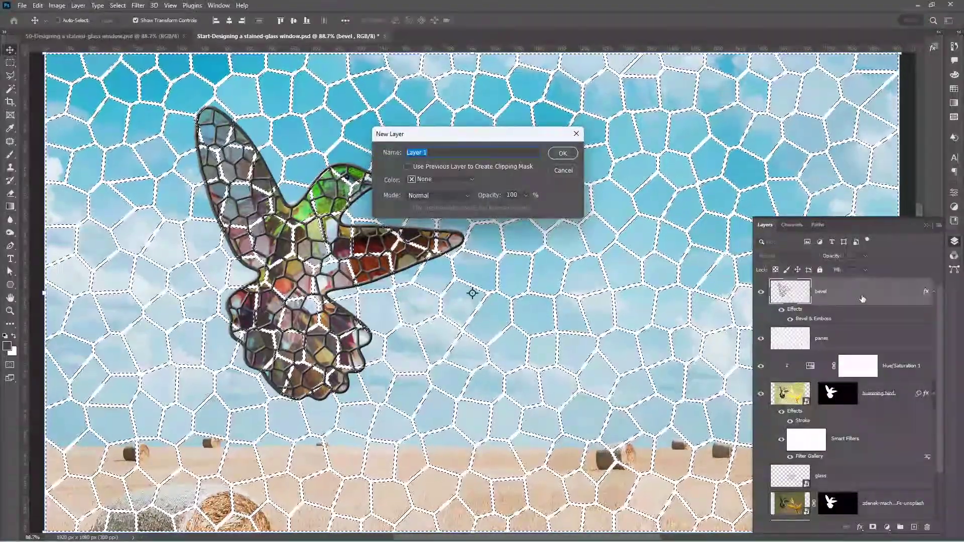
type("bevel")
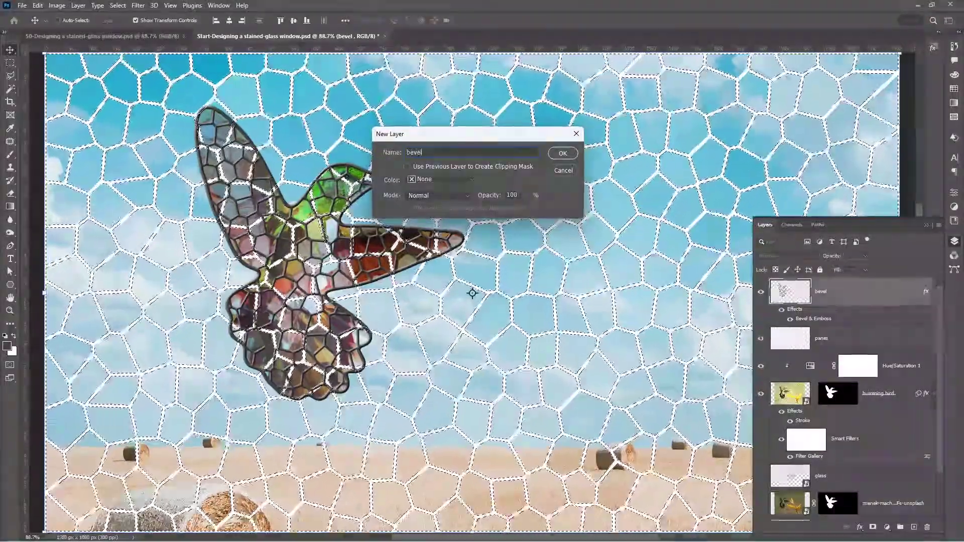
type(" 2")
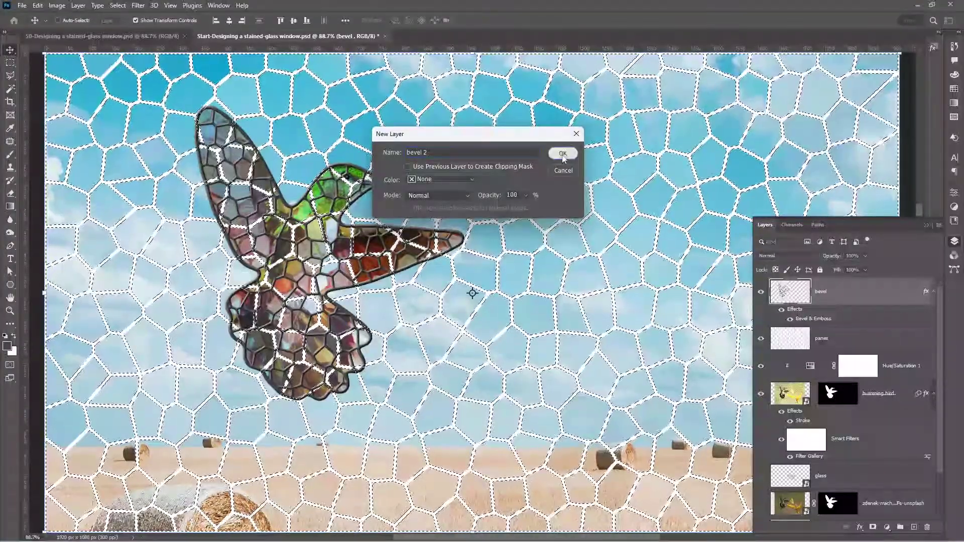
left_click(562, 153)
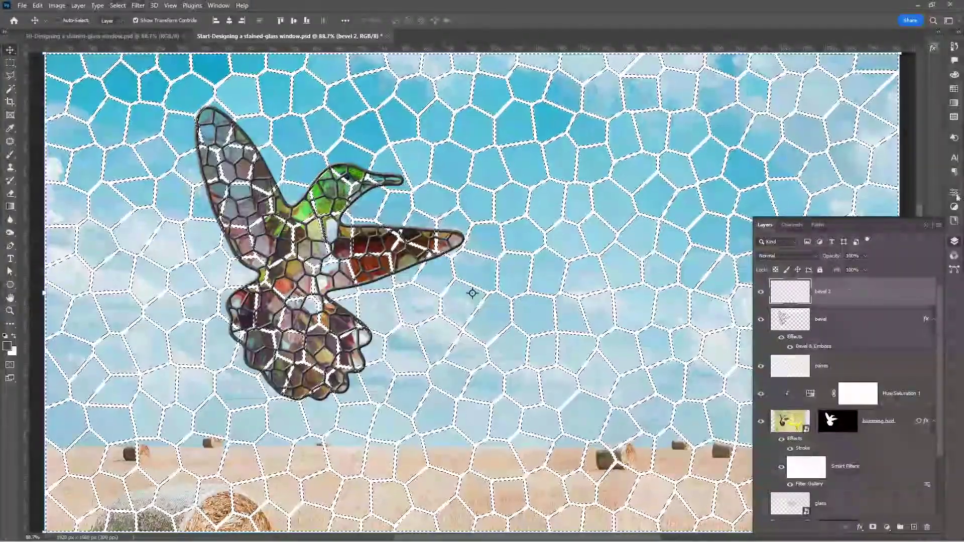
left_click(954, 74)
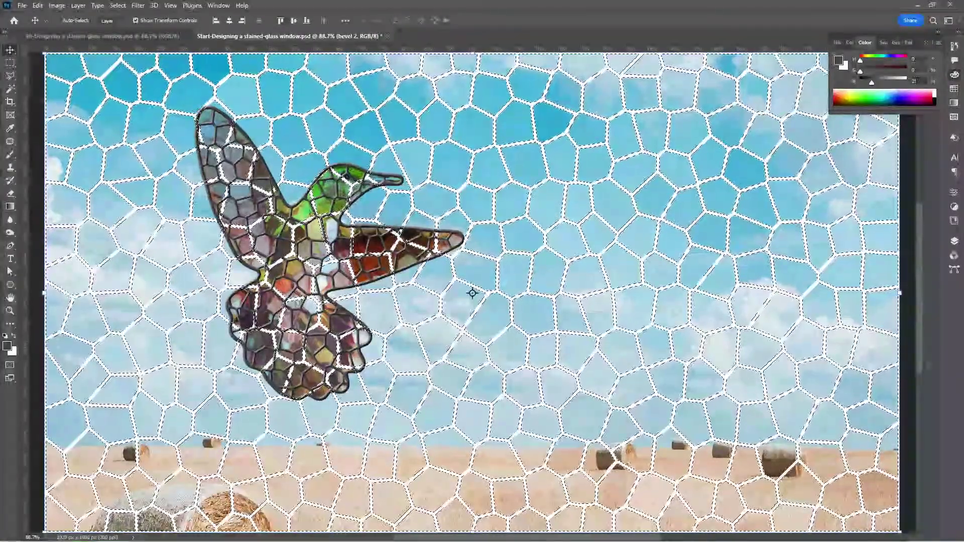
- Switch the Color panel to HSB sliders, fill the lead lines on bevel 2 with dark grey, then deselect
left_click(938, 43)
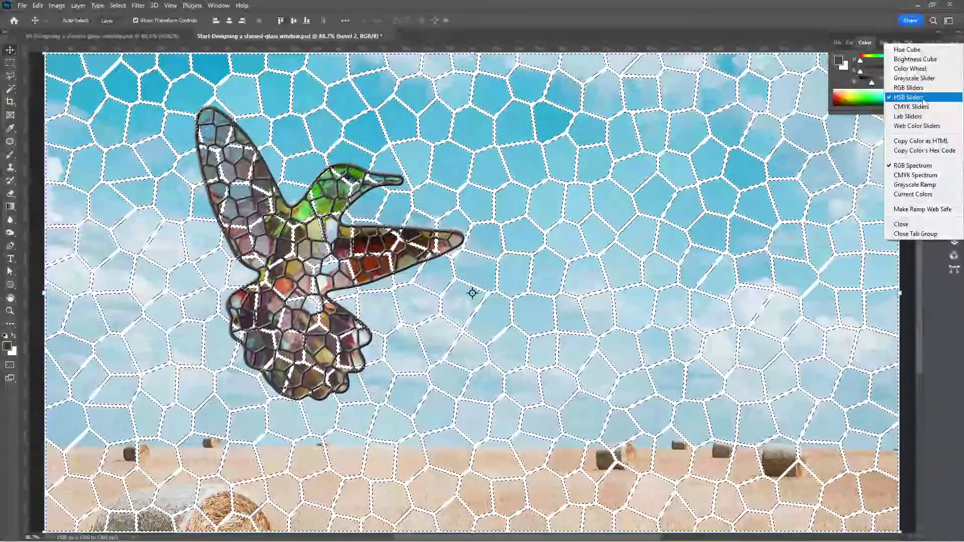
left_click(923, 98)
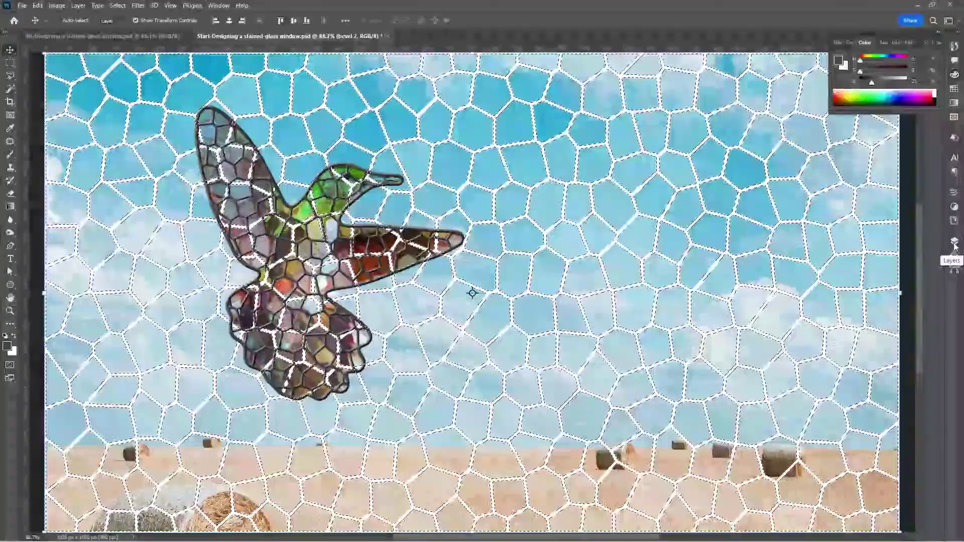
left_click(954, 243)
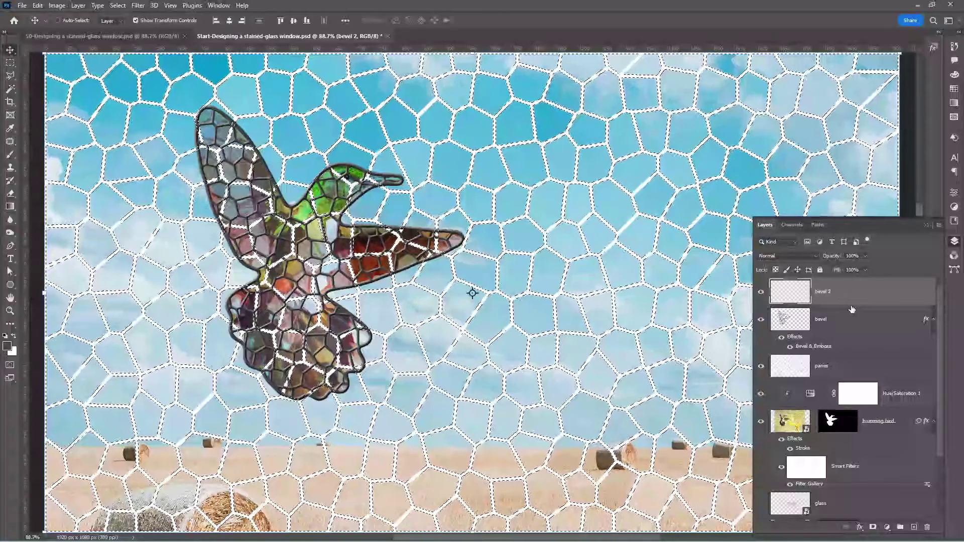
key("alt+BackSpace")
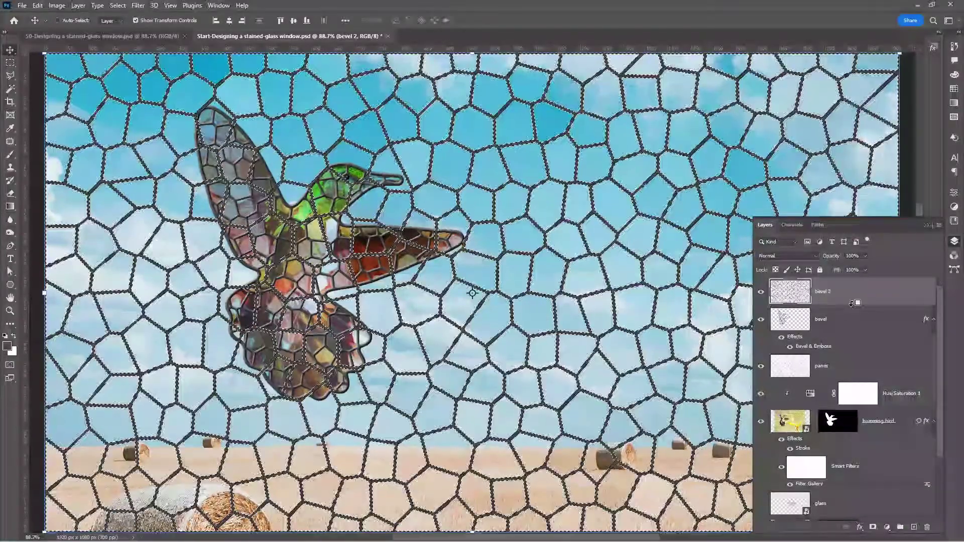
key("ctrl+d")
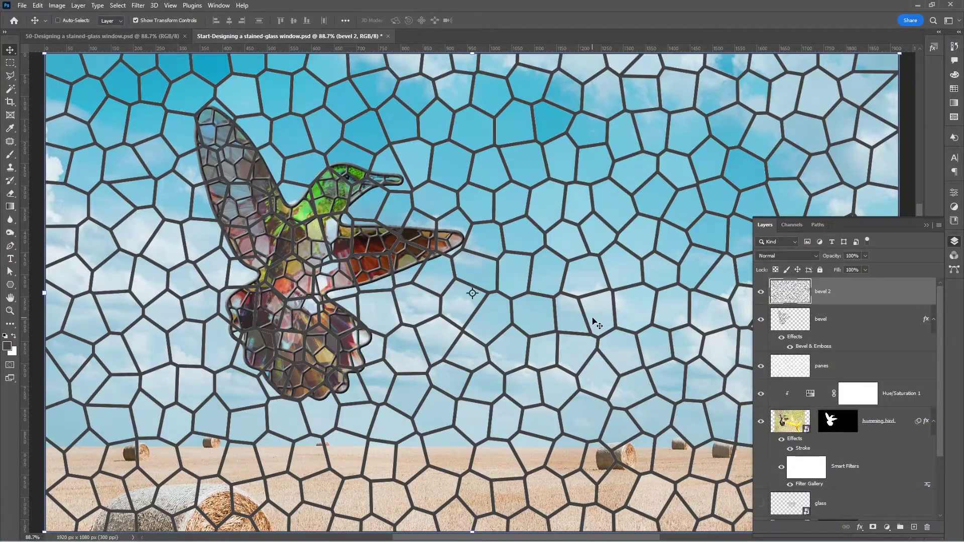
- Ctrl-click the panes layer so it is selected alongside bevel 2
scroll(241, 230, "up", 5)
scroll(242, 230, "left", 5)
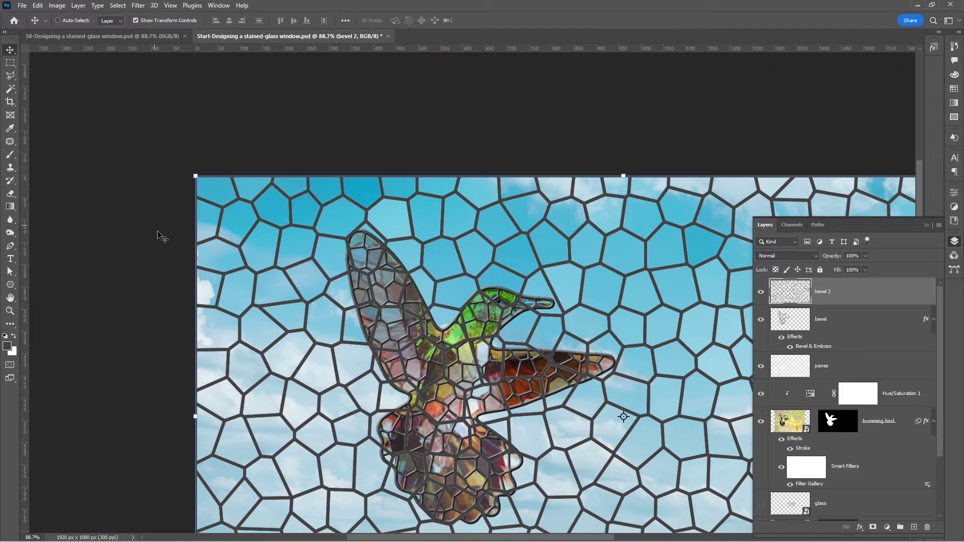
scroll(275, 293, "down", 5)
scroll(275, 294, "right", 5)
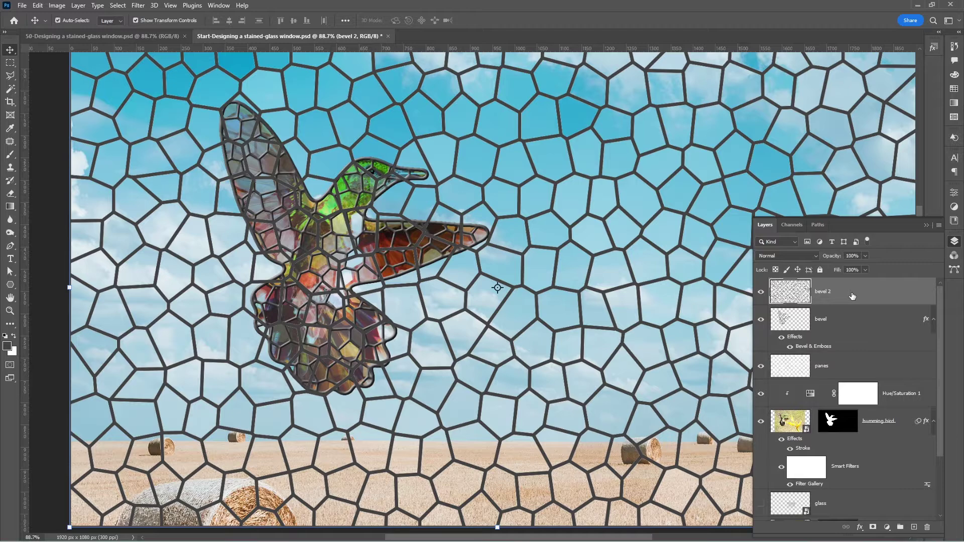
left_click(869, 368, "ctrl")
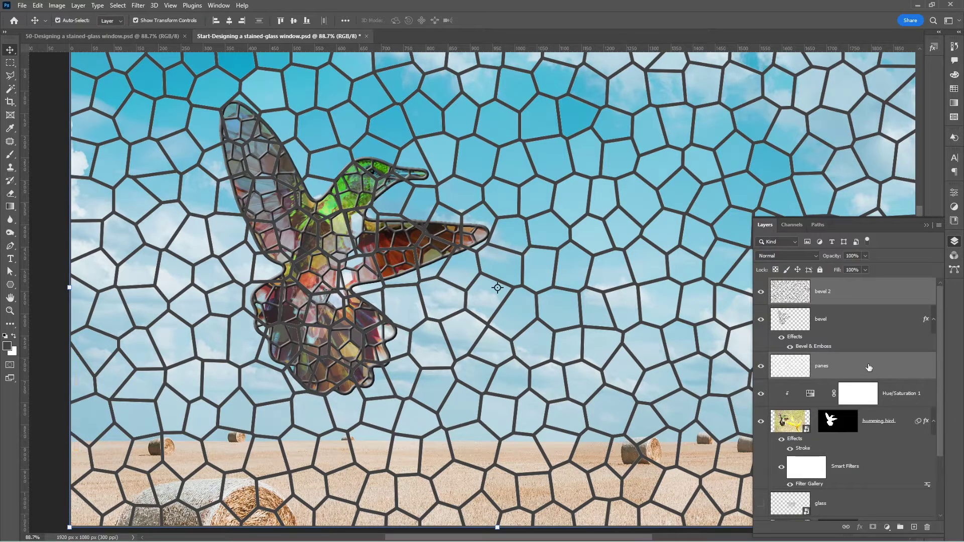
left_click_drag(869, 368, 798, 382)
- Free Transform both selected layers, commit it, and fit the whole document on screen
left_click(37, 5)
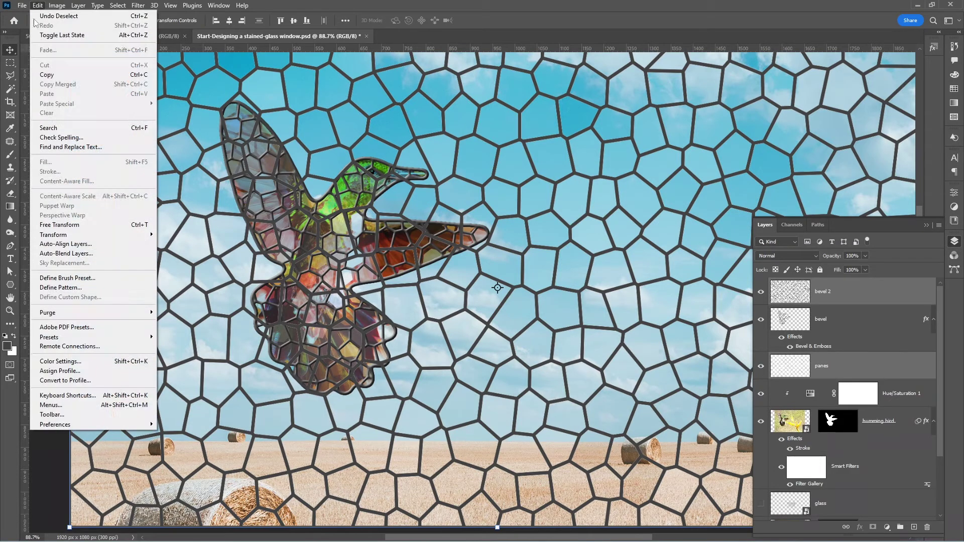
left_click(87, 226)
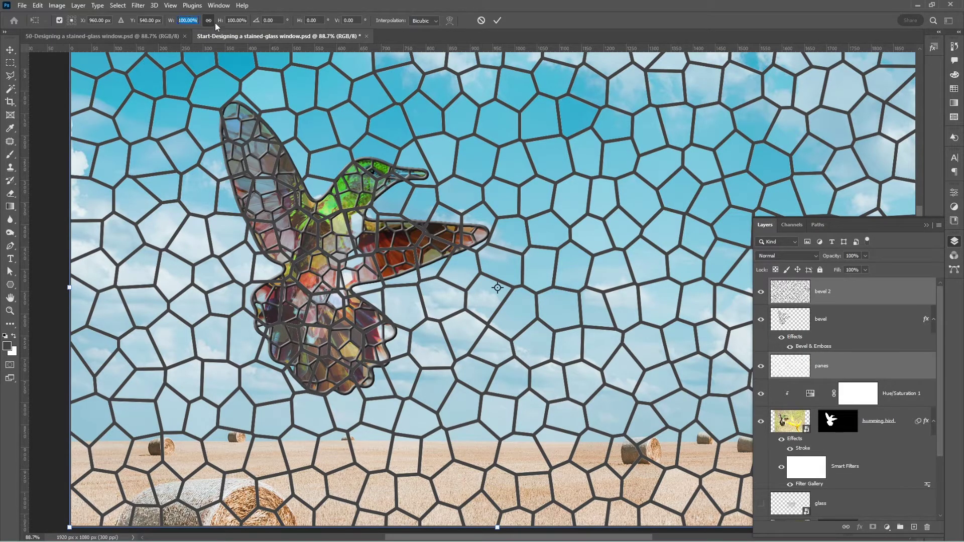
key("Return")
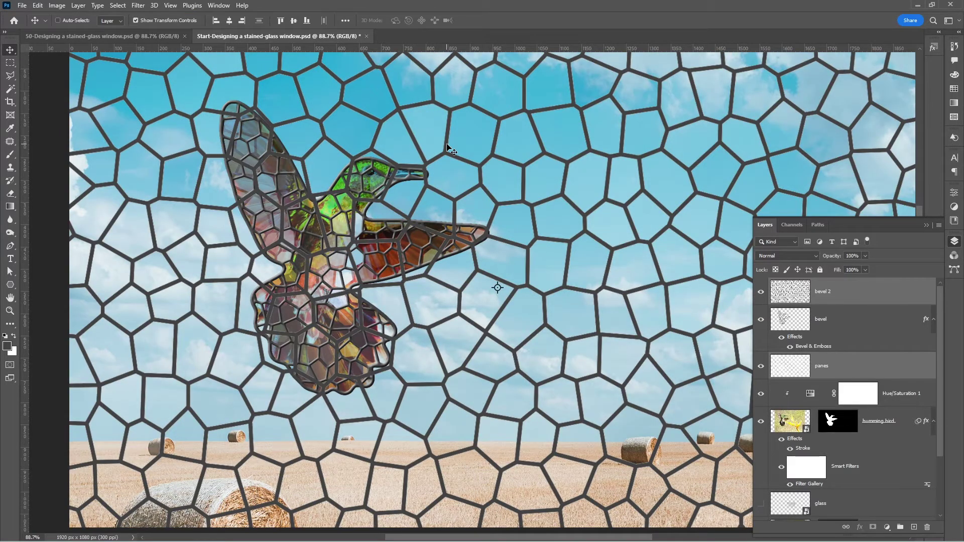
scroll(447, 148, "down", 2)
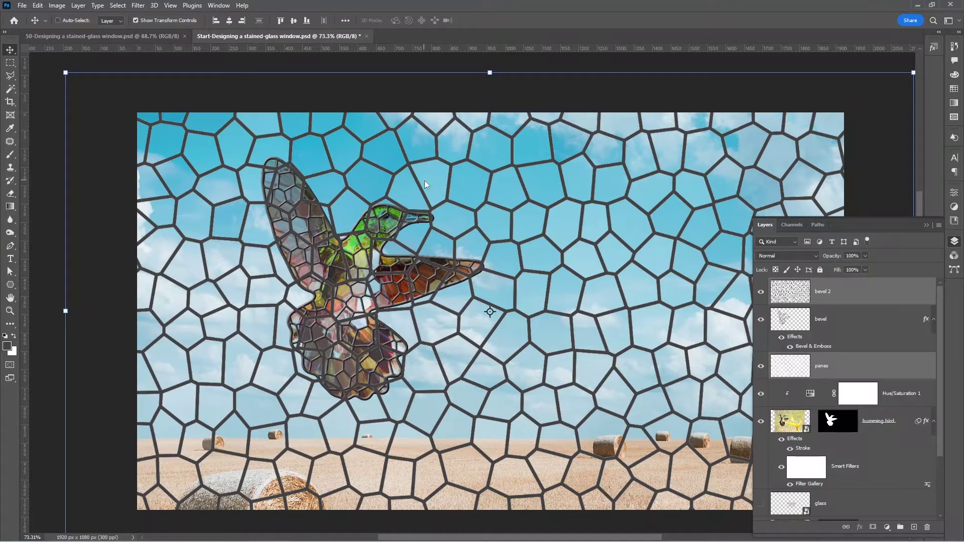
key("ctrl+0")
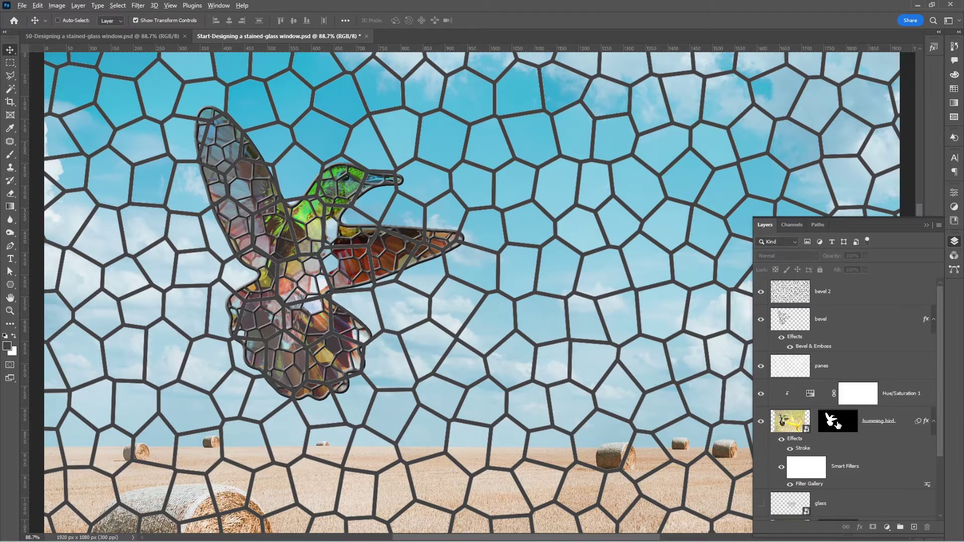
- Copy the hummingbird mask onto panes, invert it, then copy the inverted mask onto bevel 2
left_click_drag(836, 425, 838, 366)
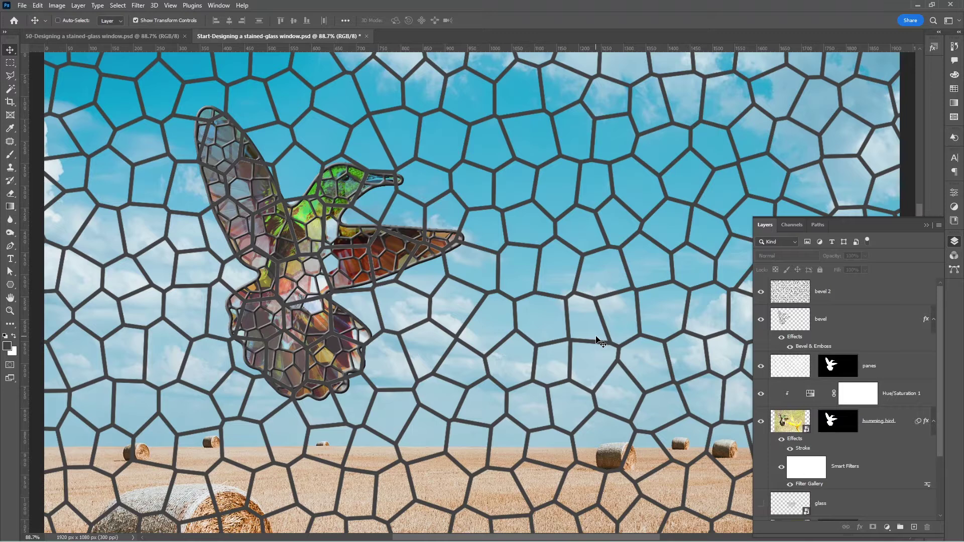
left_click(848, 369)
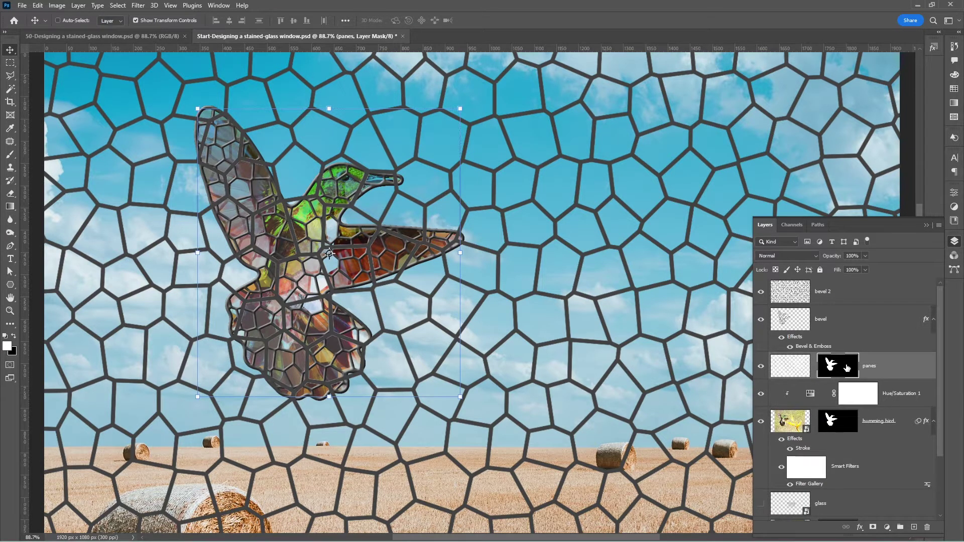
key("ctrl+i")
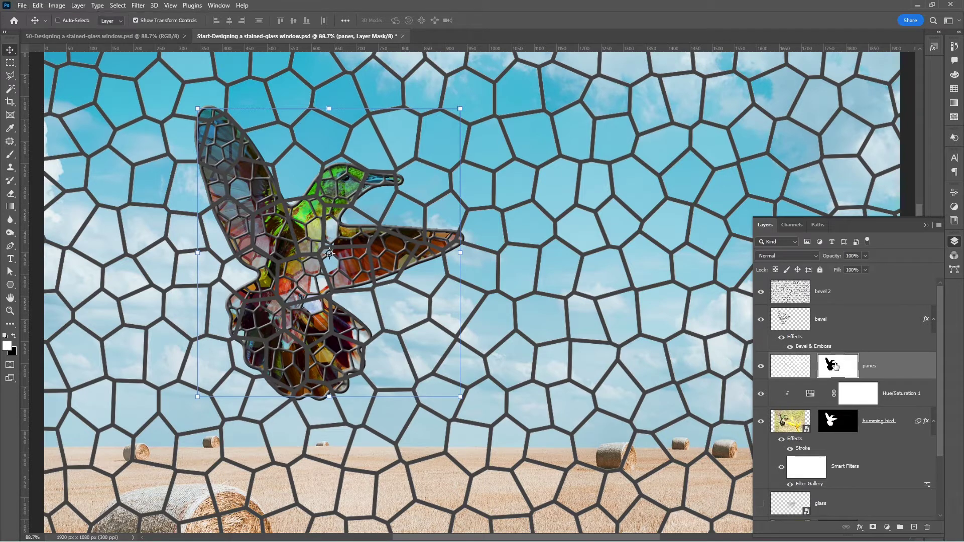
left_click_drag(835, 365, 833, 291)
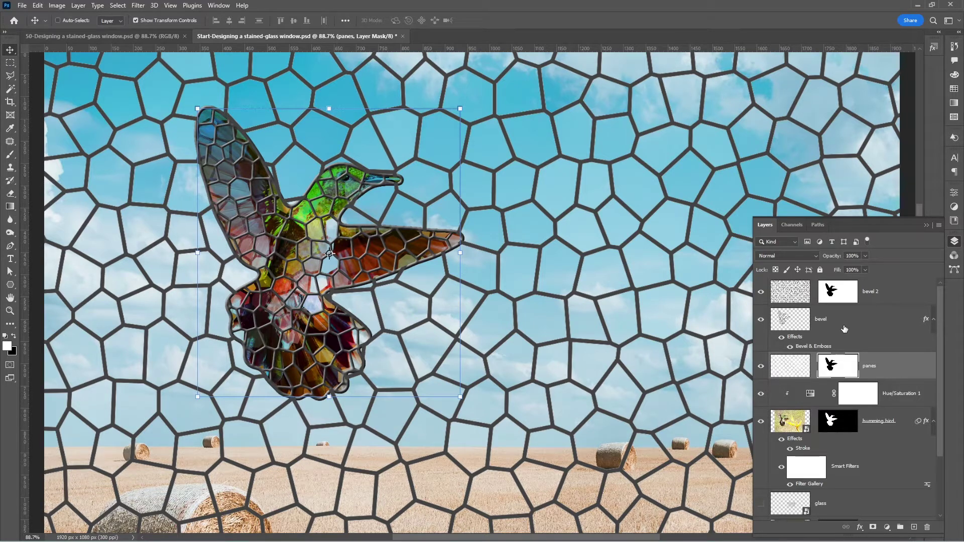
left_click(885, 295)
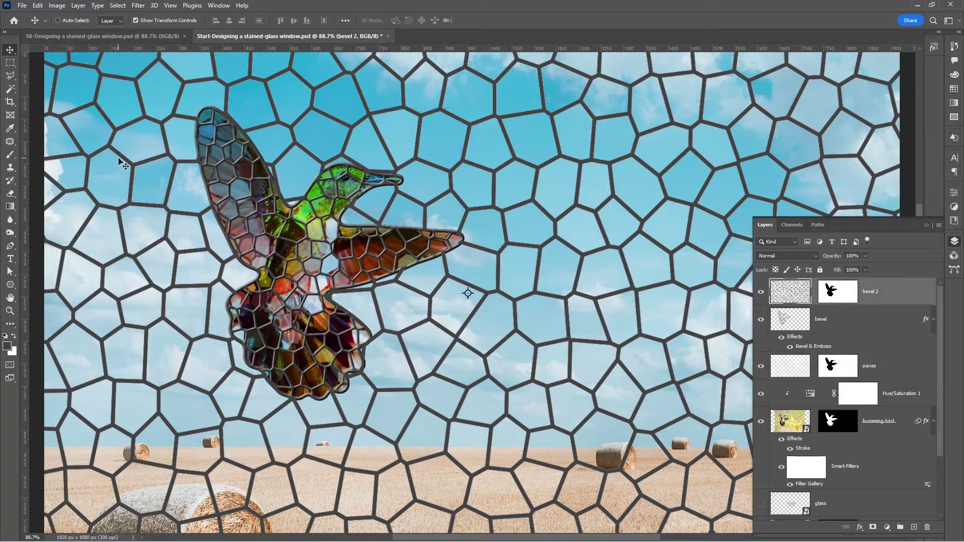
- Merge the bevel 2 layer down into the bevel layer with Layer > Merge Down
left_click(79, 6)
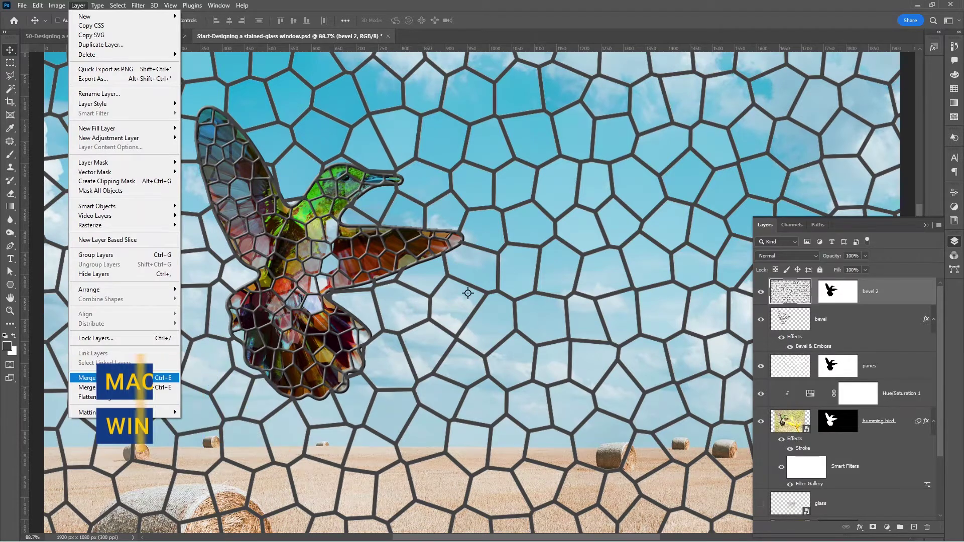
left_click(124, 380)
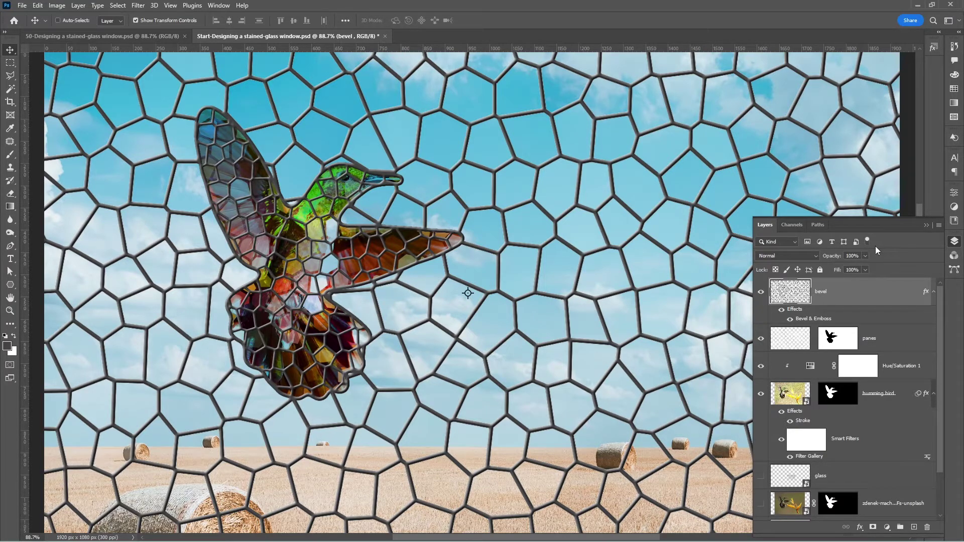
- Add a 50%-opacity, 5 px Drop Shadow to the bevel layer
left_click(859, 528)
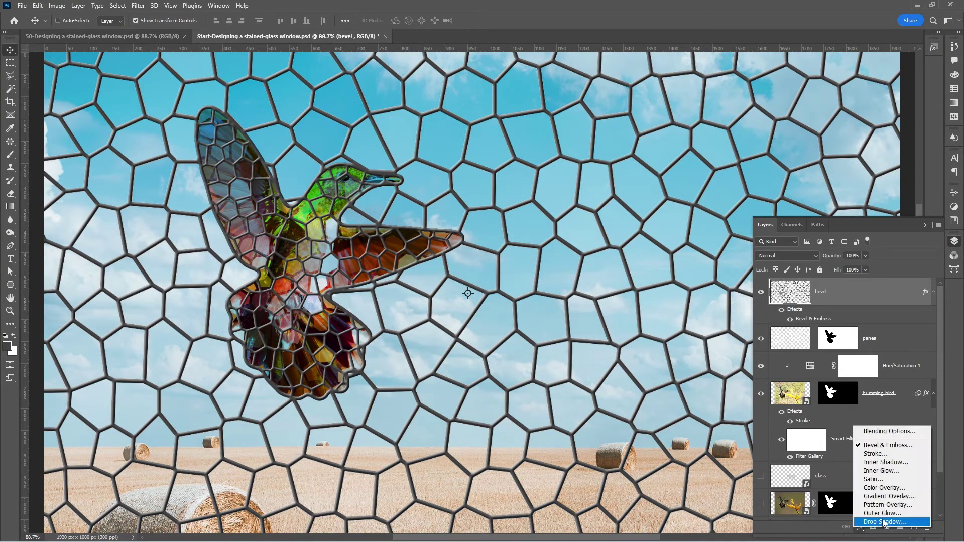
left_click(884, 522)
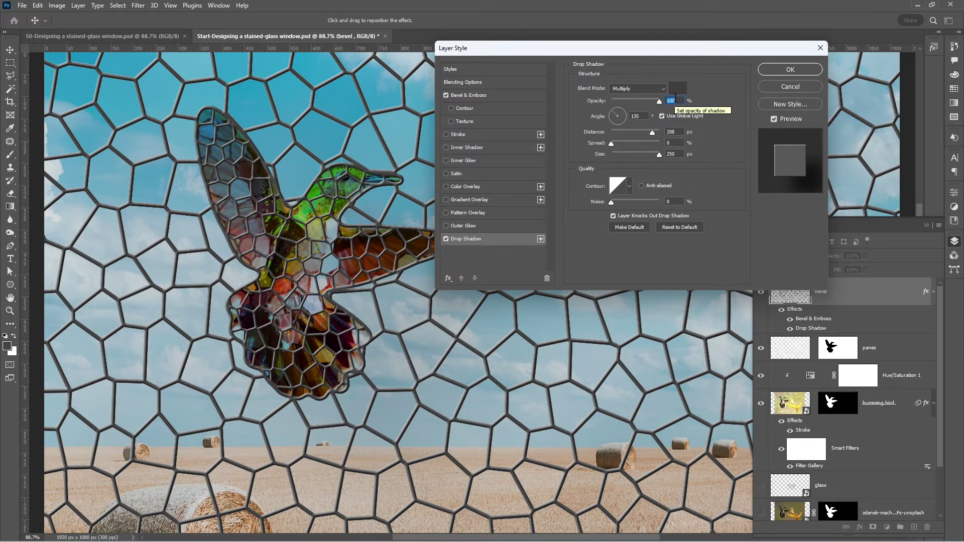
type("50")
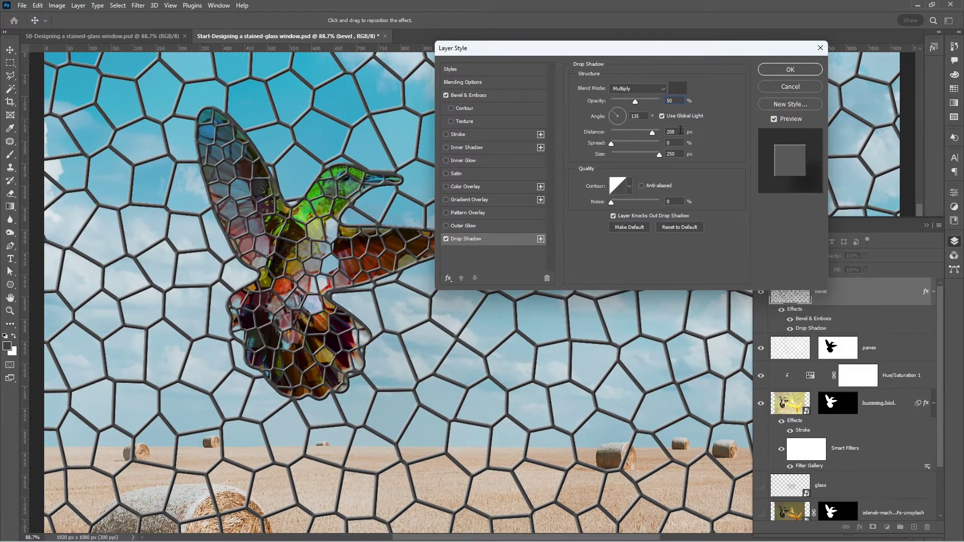
double_click(673, 132)
type("5")
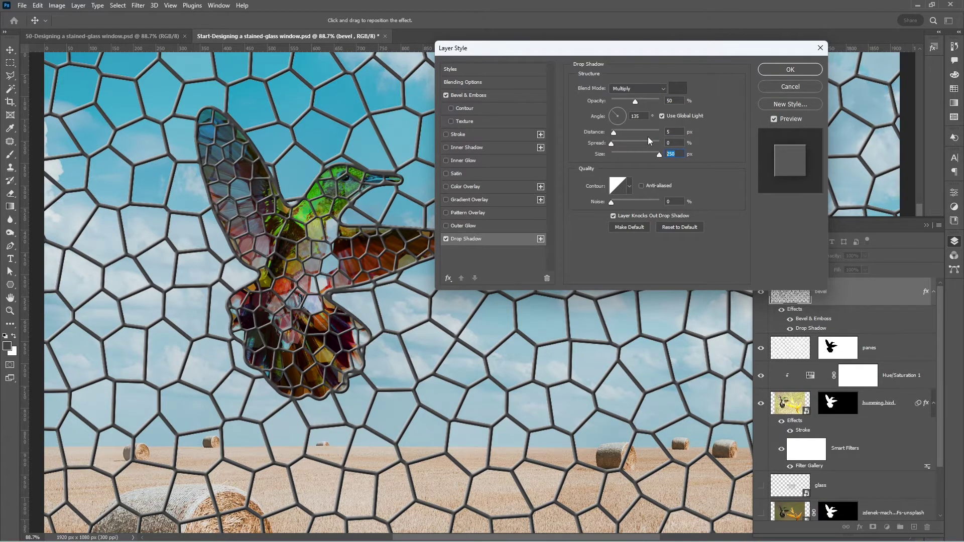
type("5")
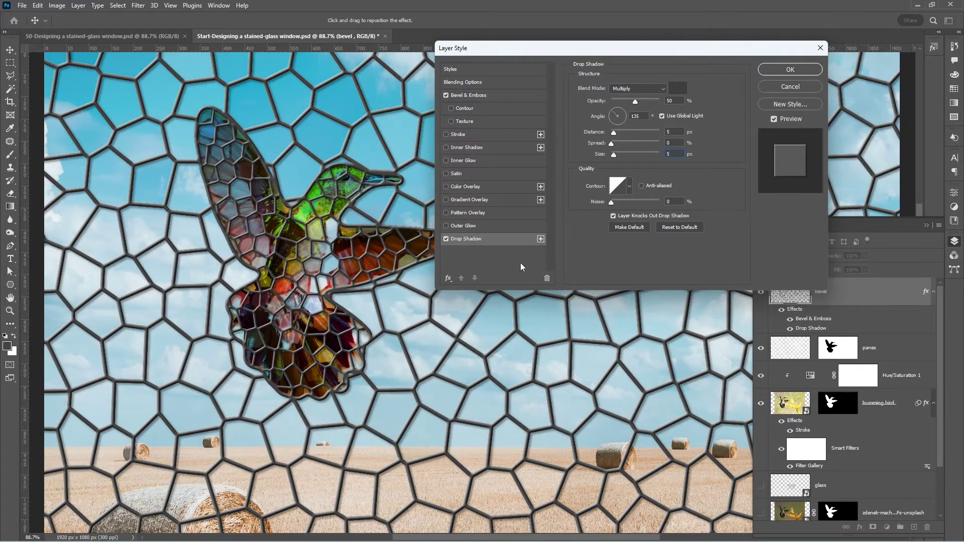
left_click(472, 225)
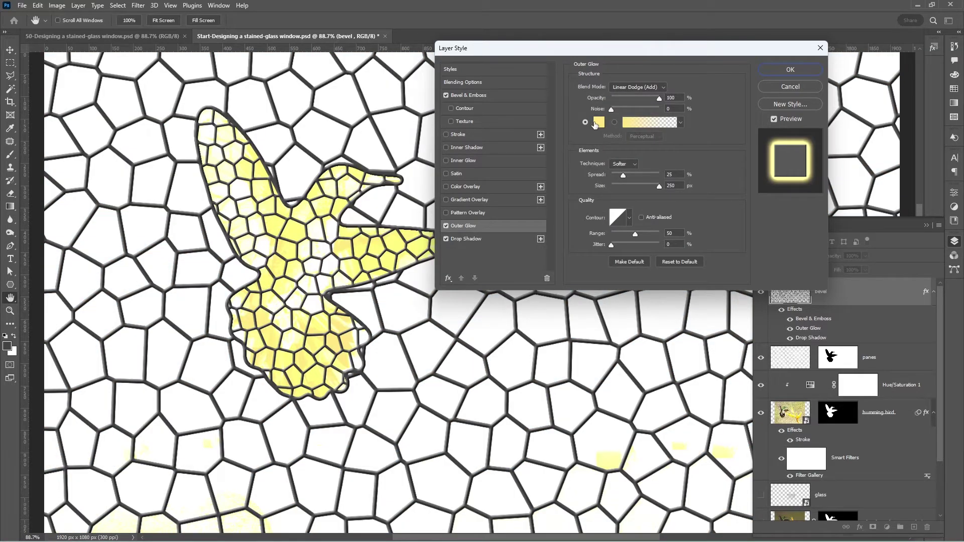
- Set the Outer Glow to white (ffffff), 50% opacity, 0 spread and 65 px size, and apply the styles
left_click(596, 125)
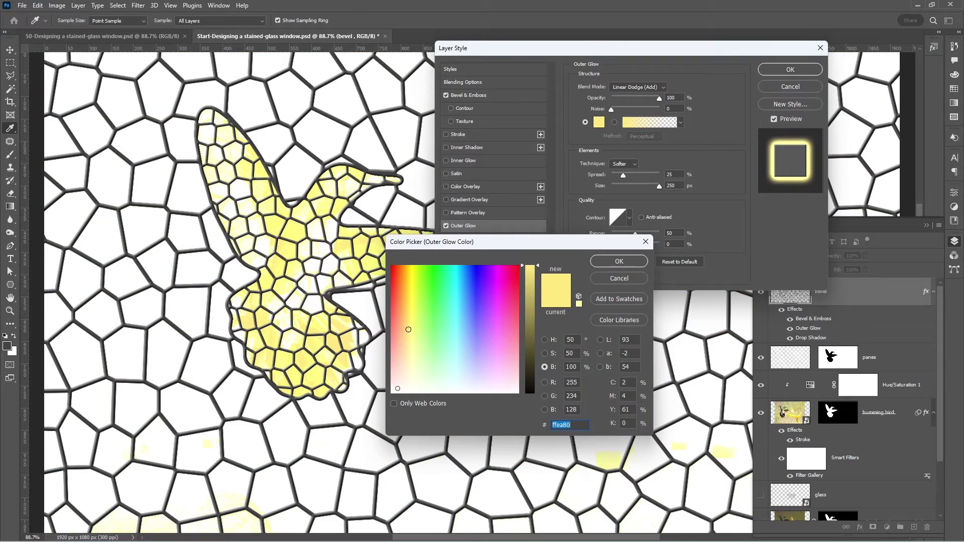
type("ffffff")
left_click(607, 261)
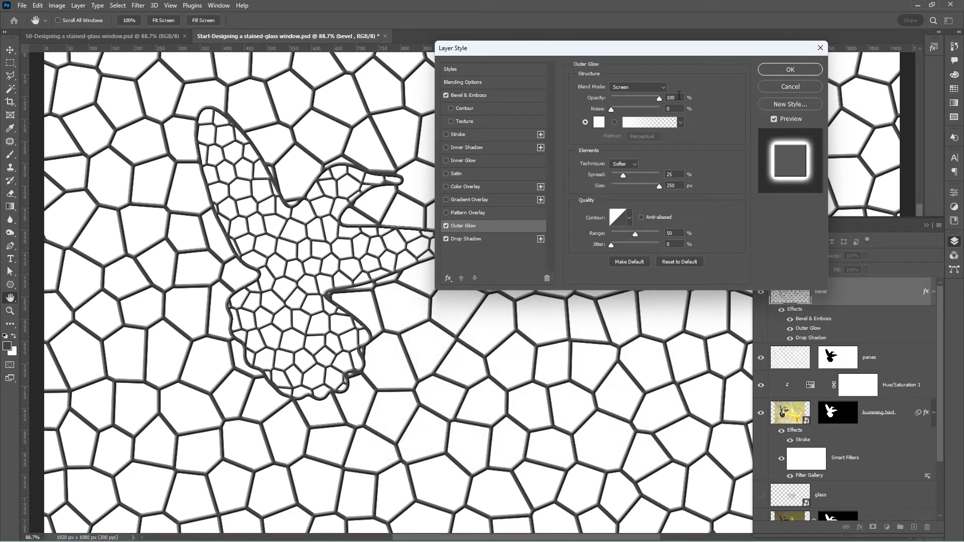
type("50")
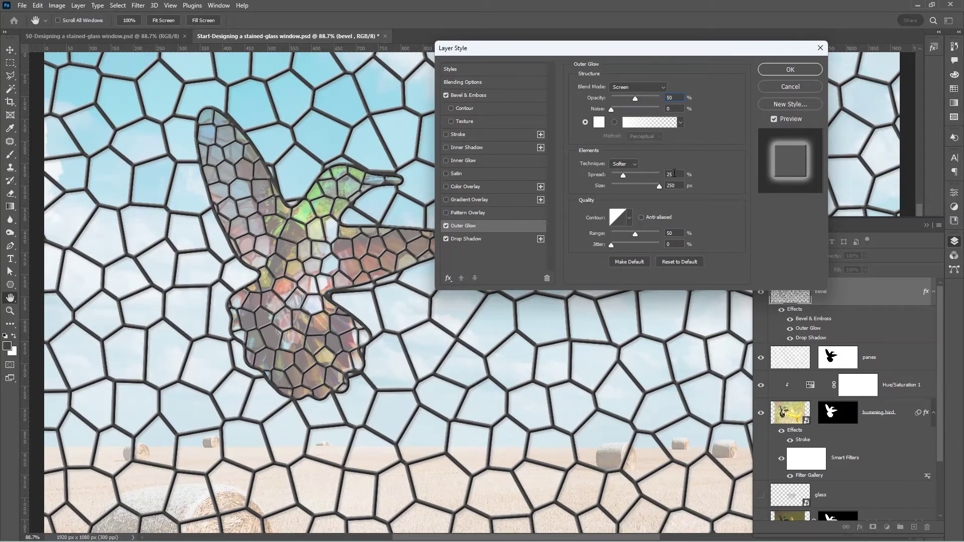
double_click(672, 174)
type("0")
key("Tab")
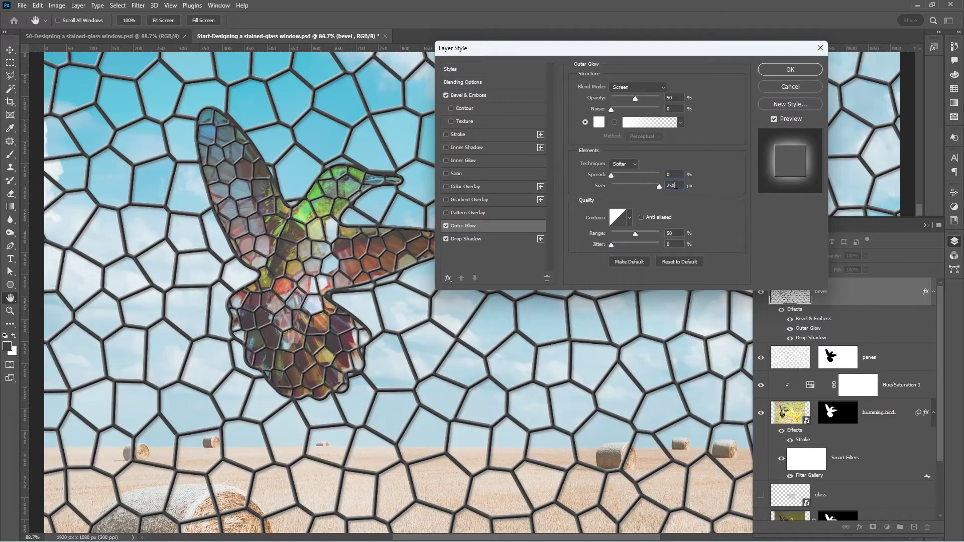
type("65")
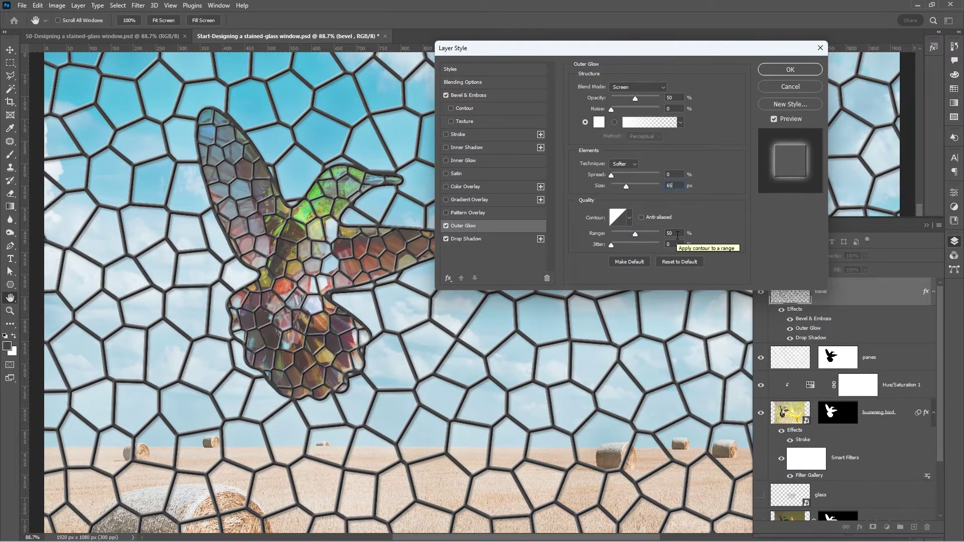
left_click(789, 70)
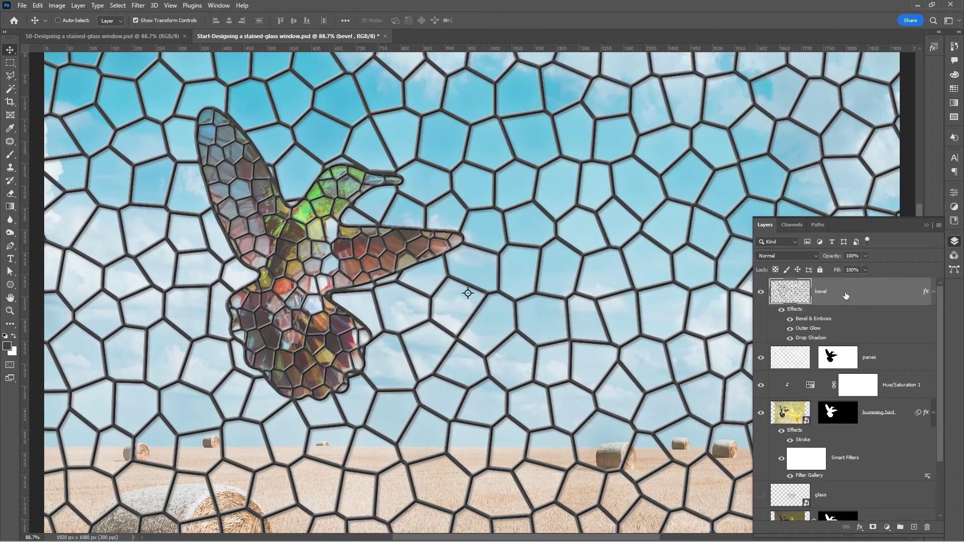
- Hide the bevel leading layer and leave the panes mask unlinked from its layer
left_click(761, 292)
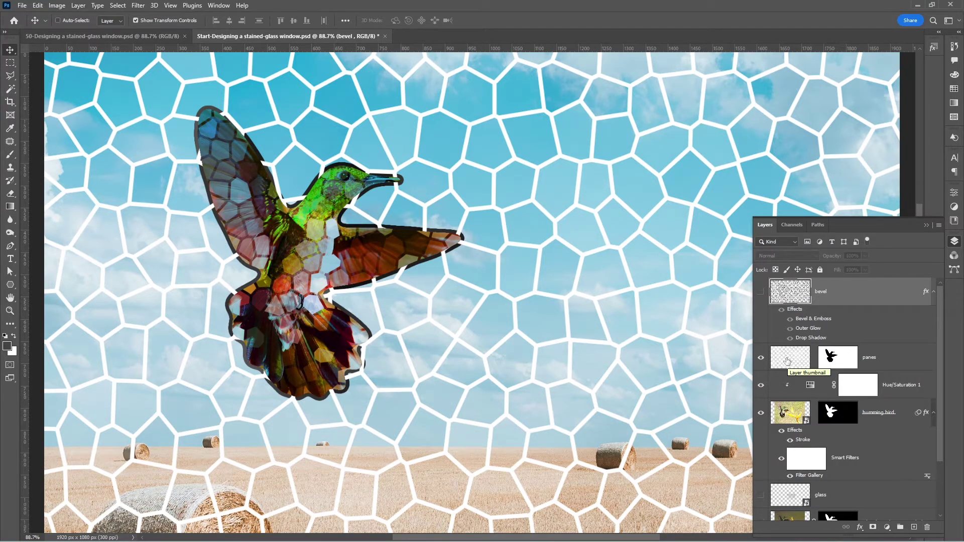
left_click(814, 365)
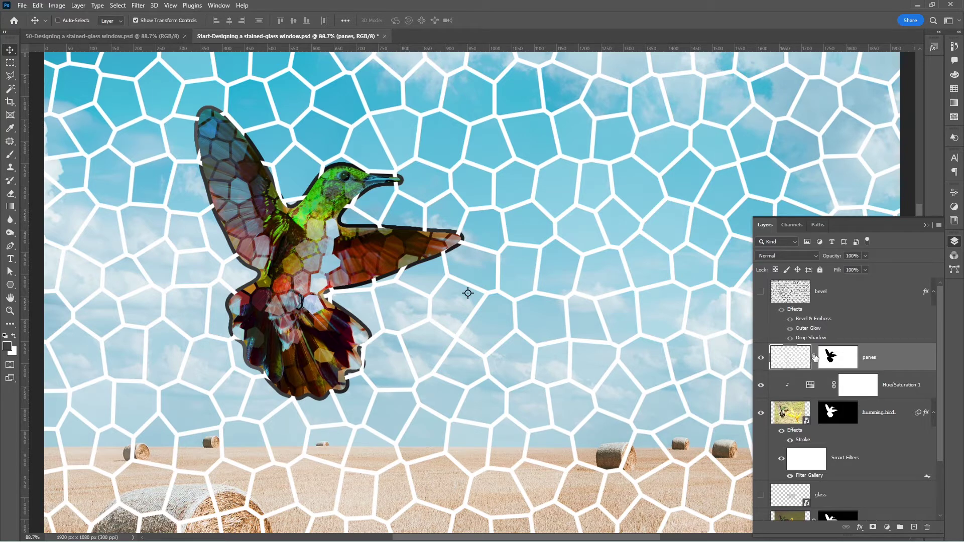
left_click(815, 365)
- Apply a Maximum filter with 4 px radius to the panes layer
left_click(138, 5)
mouse_move(189, 222)
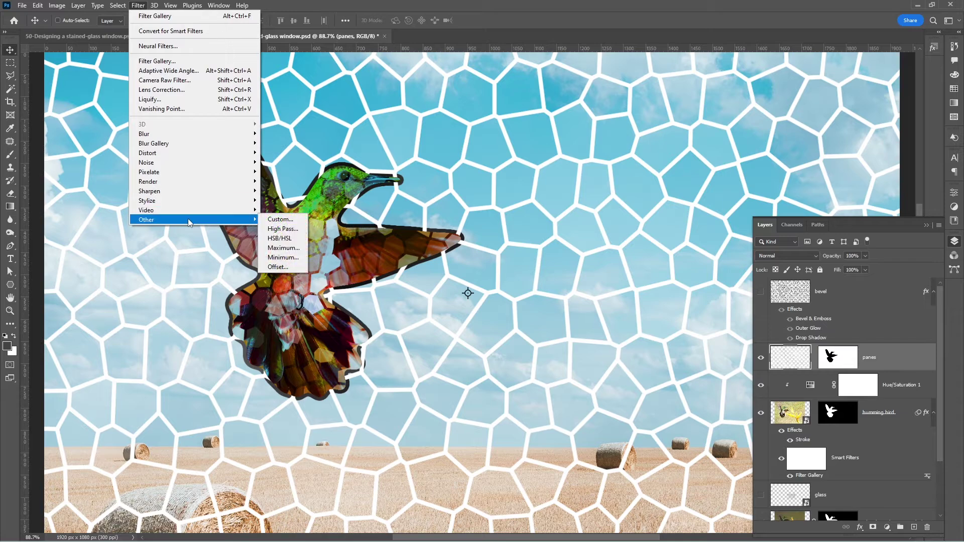
left_click(281, 248)
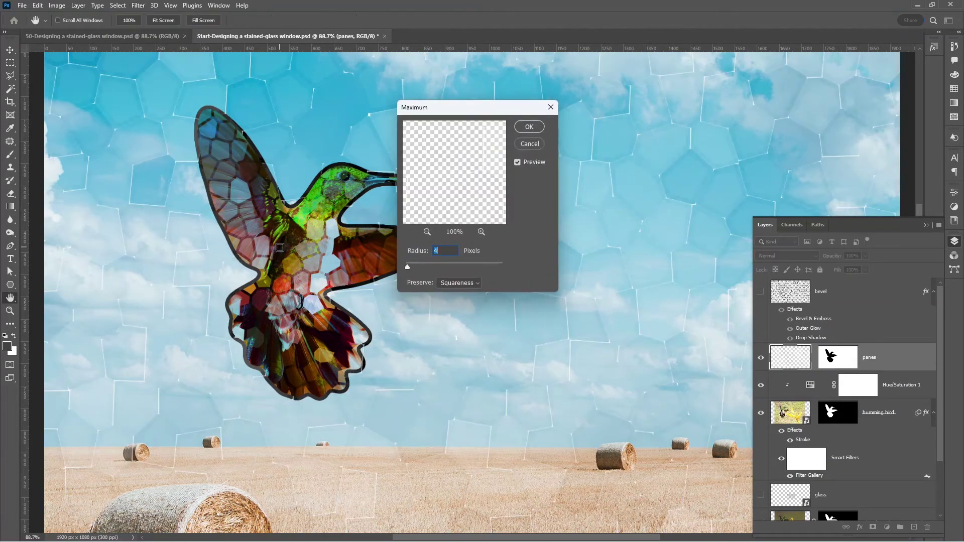
left_click_drag(437, 106, 565, 90)
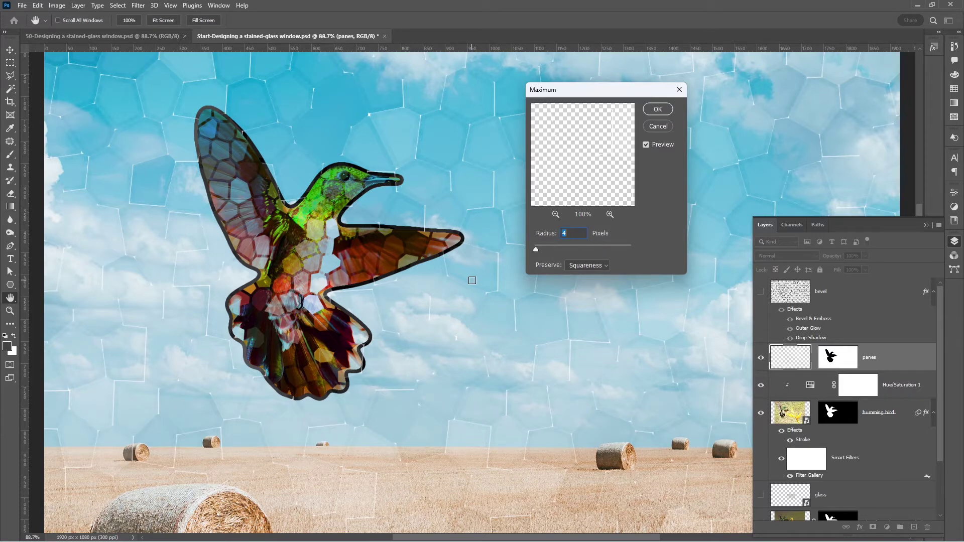
left_click(657, 109)
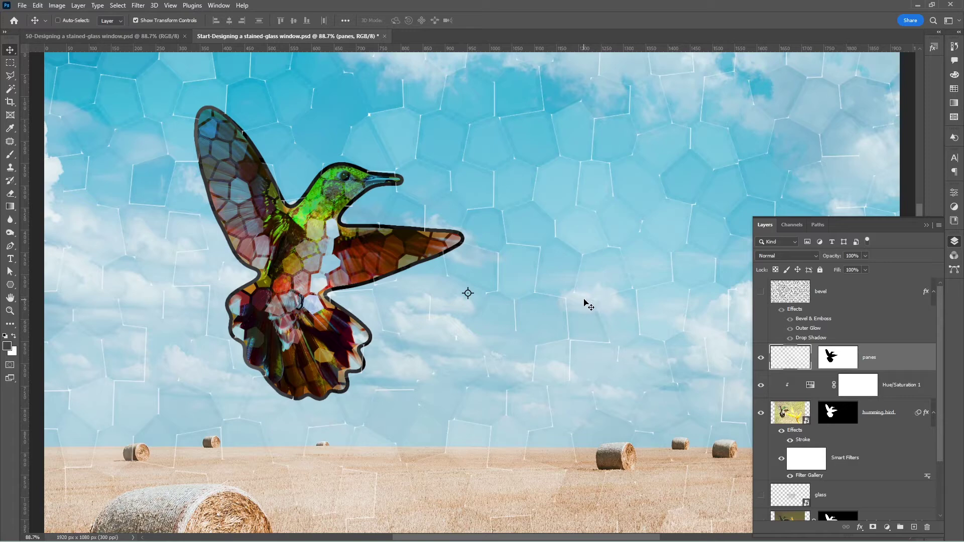
- Blur the panes with an 8 px Gaussian Blur and make the bevel leading visible again
left_click(138, 5)
mouse_move(174, 135)
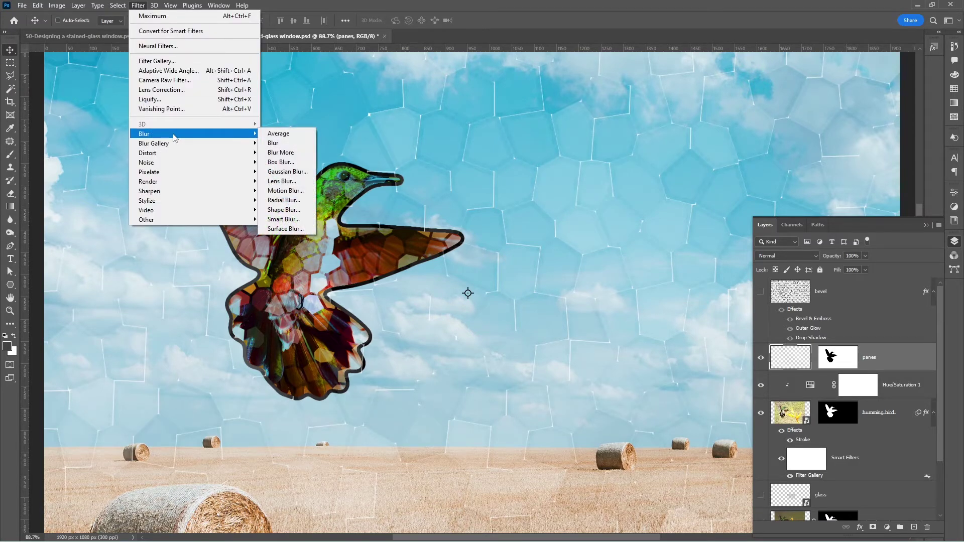
left_click(284, 174)
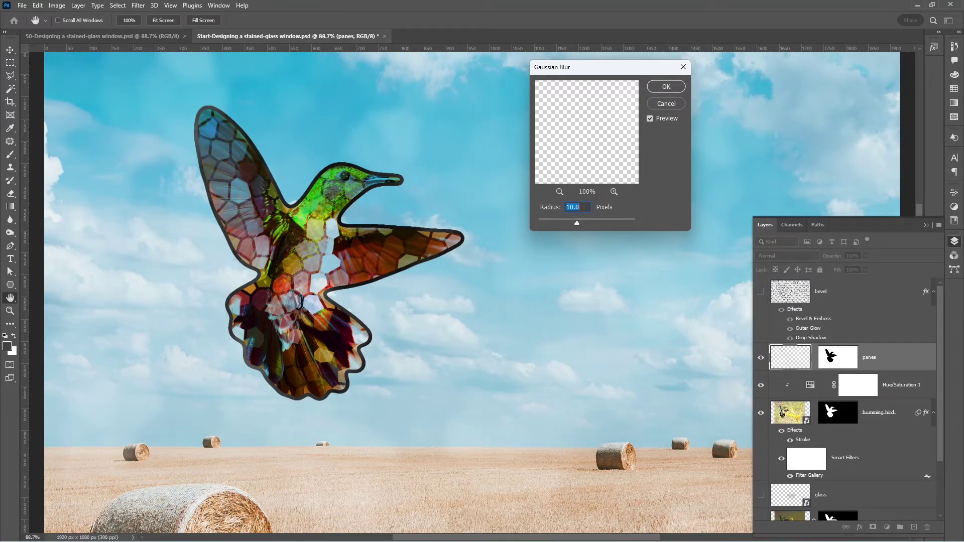
type("8")
left_click(668, 87)
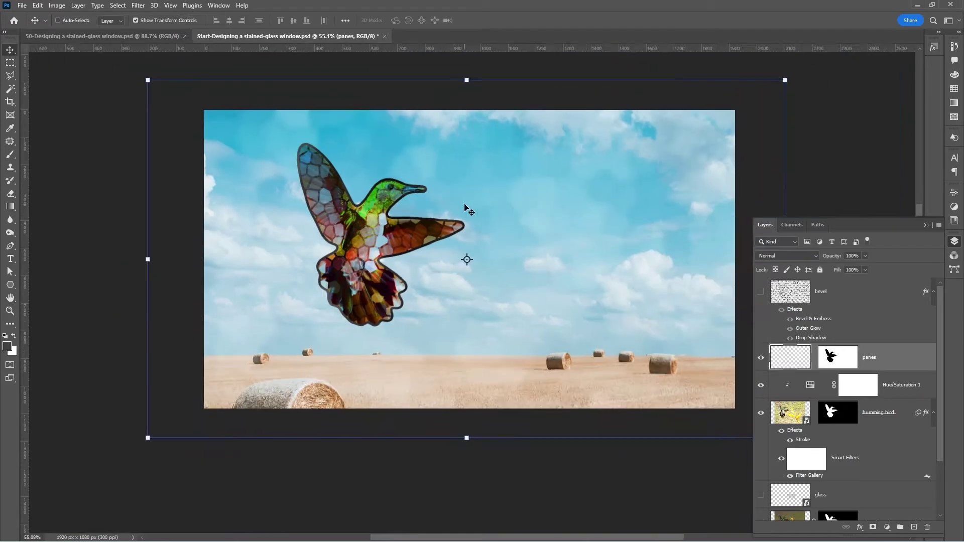
scroll(465, 206, "down", 1)
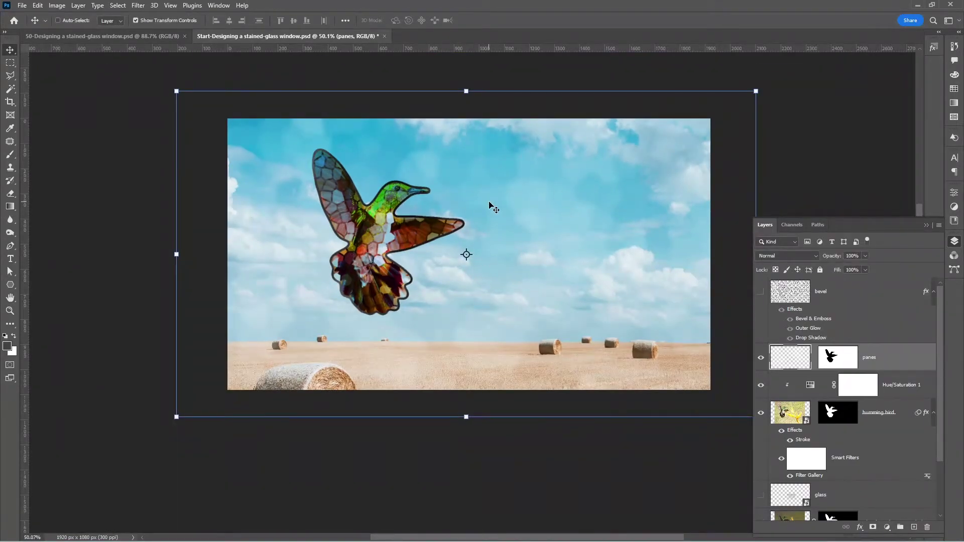
scroll(487, 213, "up", 5)
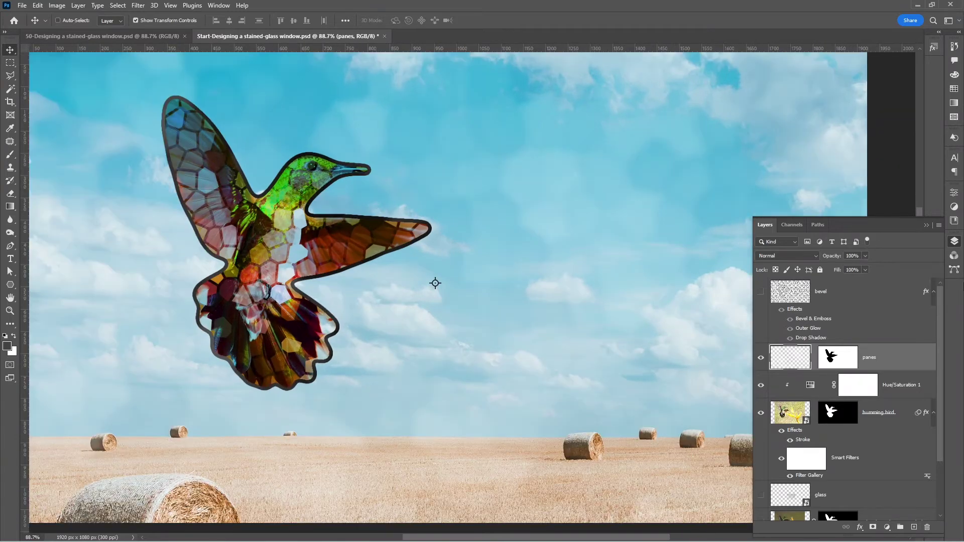
left_click(761, 292)
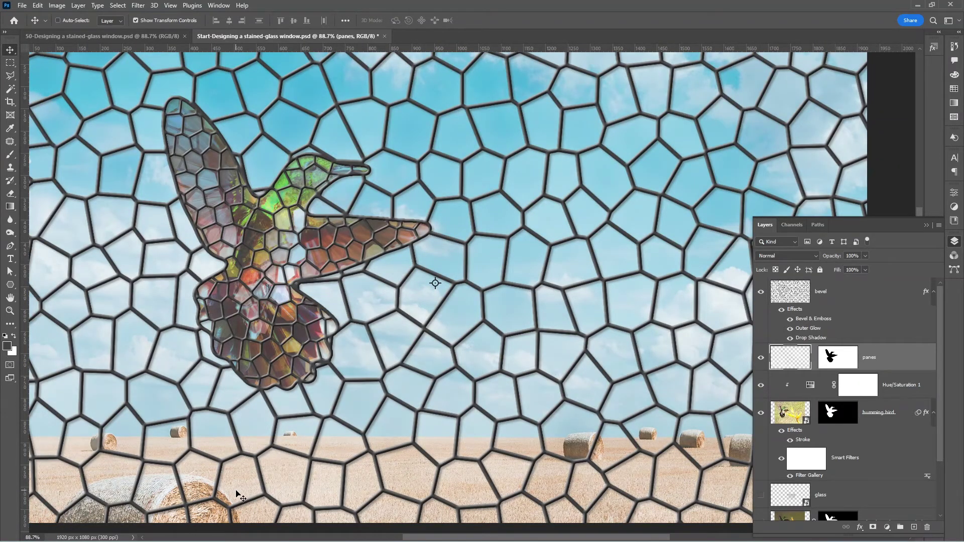
scroll(899, 402, "down", 3)
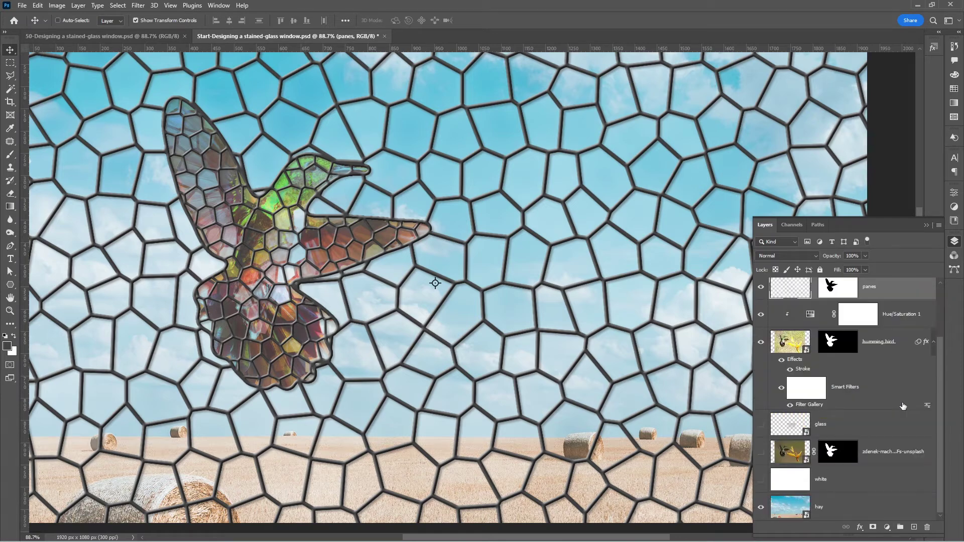
- Apply a Gaussian Blur to the hay background layer
left_click(843, 509)
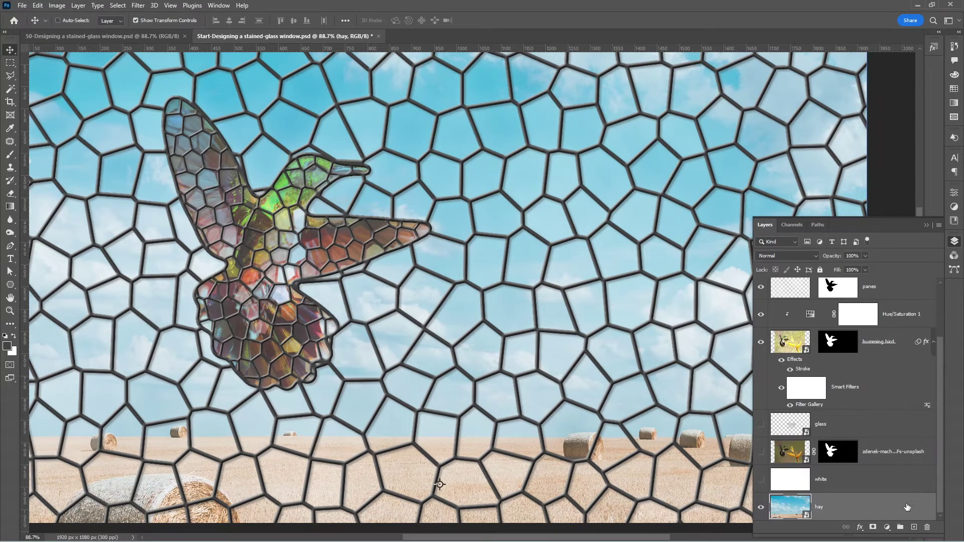
left_click(937, 225)
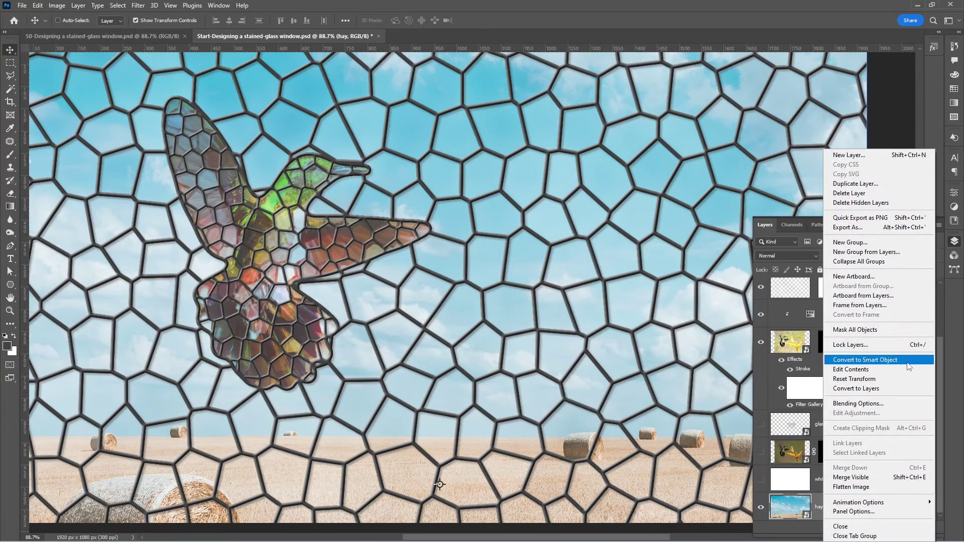
key("Escape")
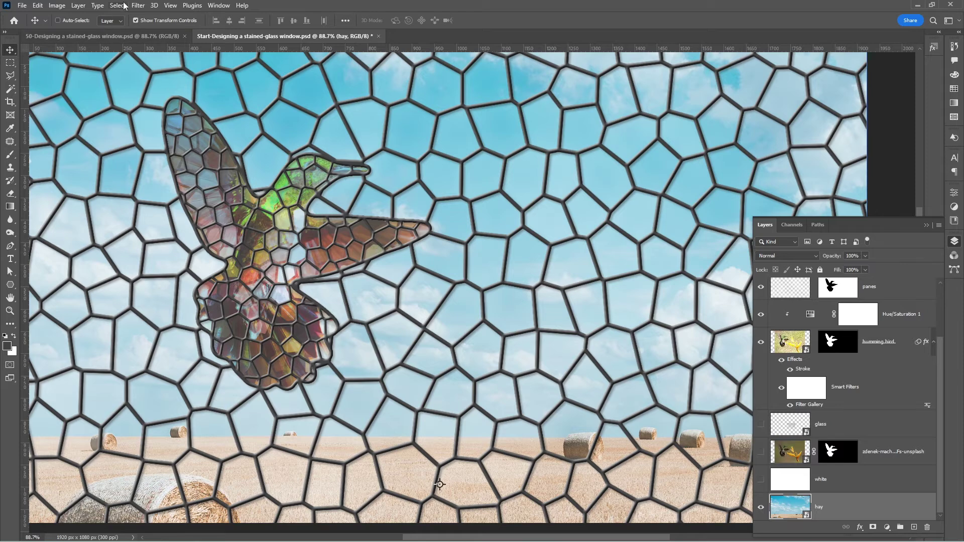
left_click(138, 6)
mouse_move(153, 136)
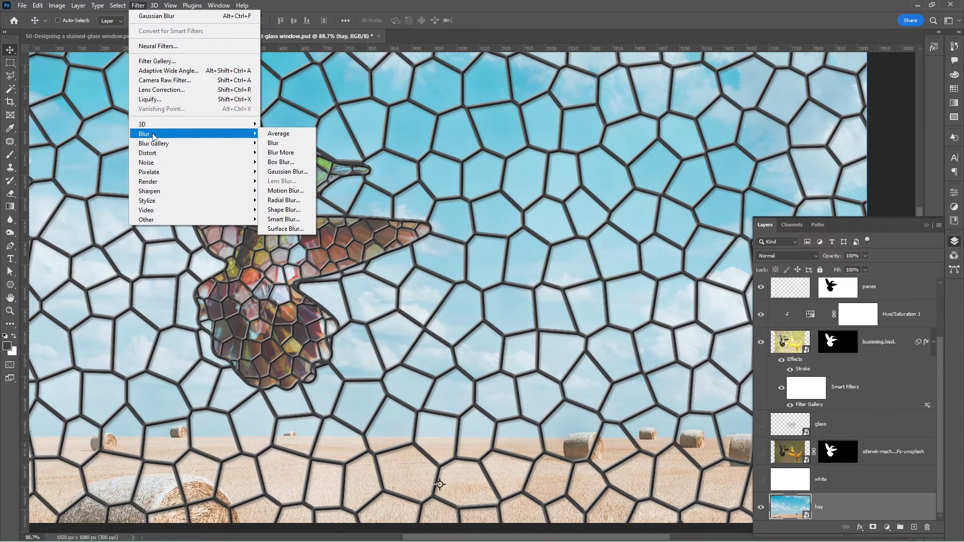
left_click(287, 172)
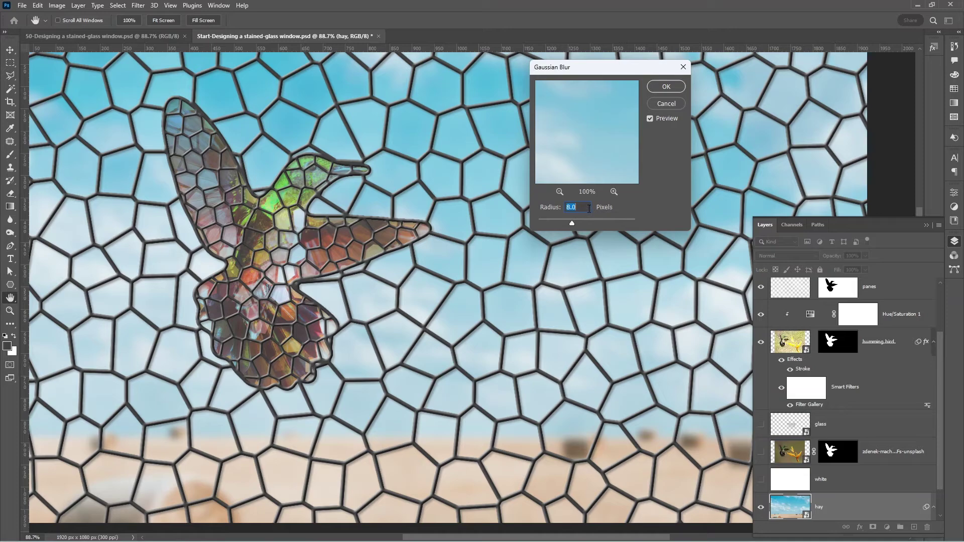
left_click(665, 87)
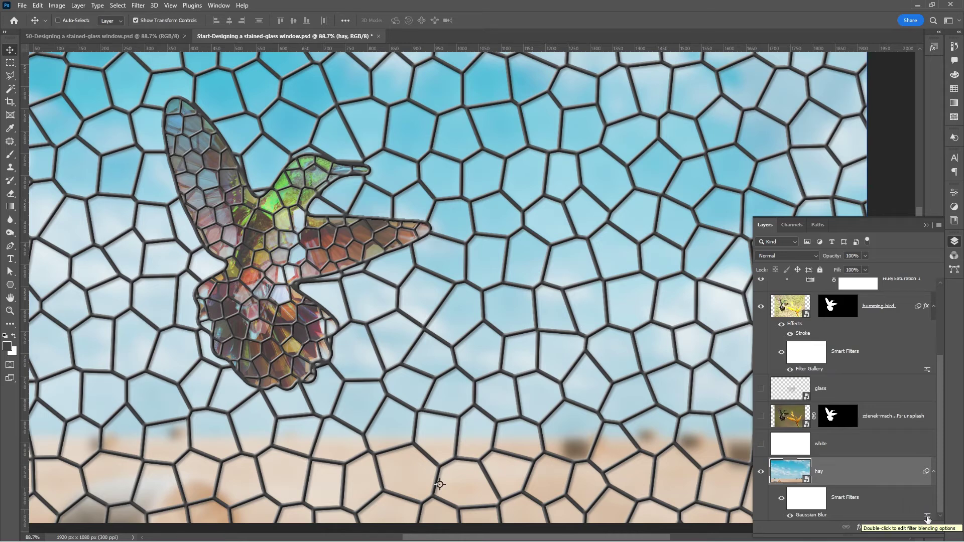
- Fade the hay layer's Gaussian Blur to 60% opacity in its blending options
double_click(928, 518)
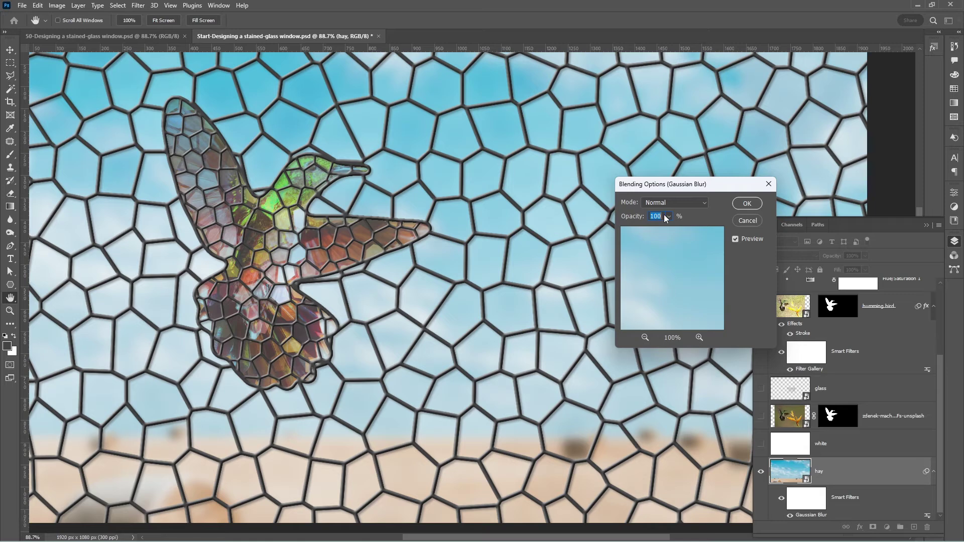
type("60")
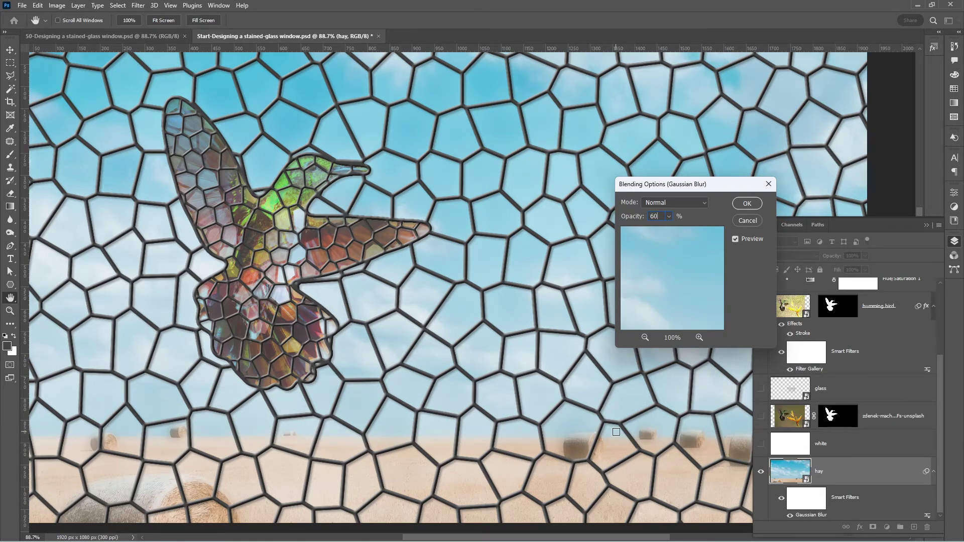
left_click(749, 204)
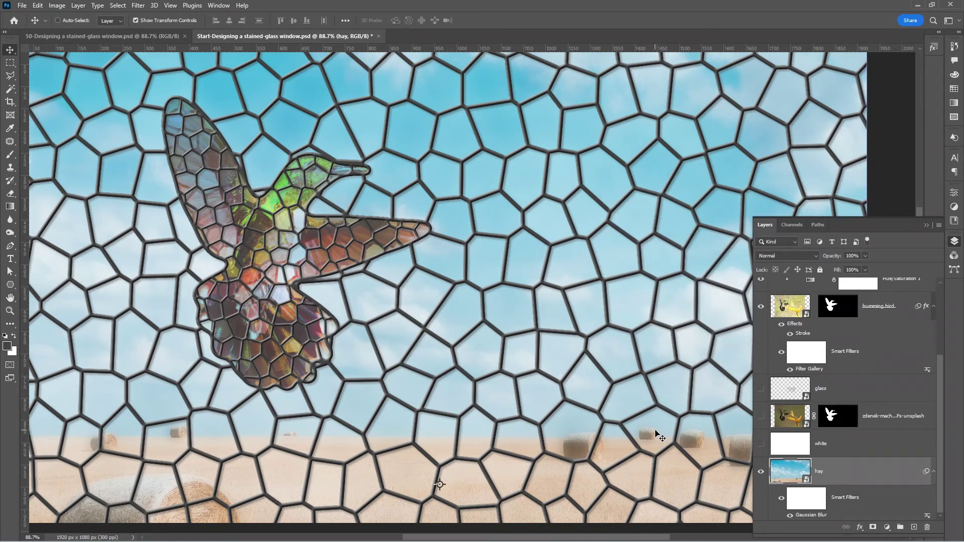
- Show the cracked-glass layer and trace the hexagonal pane beside the hummingbird with the Polygonal Lasso
left_click(760, 389)
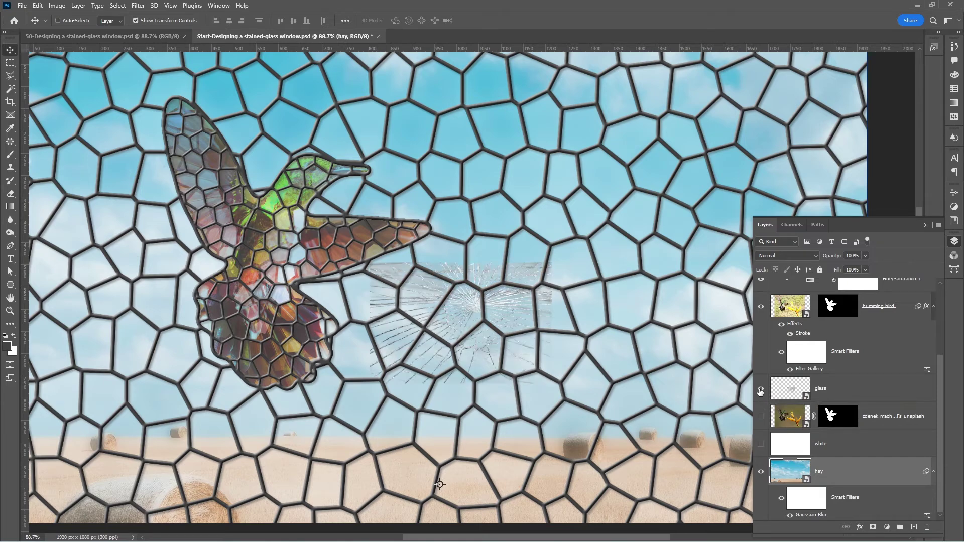
left_click(844, 389)
left_click_drag(461, 310, 490, 315)
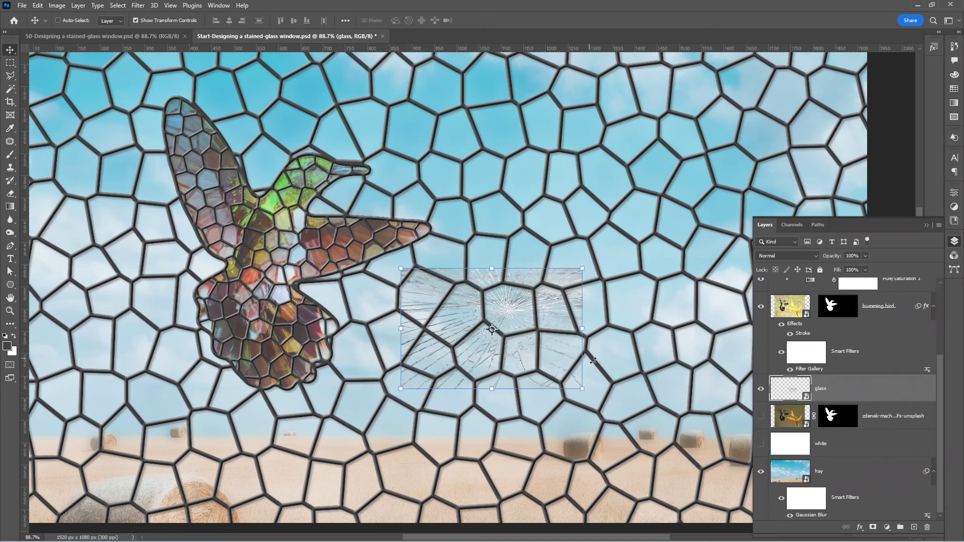
left_click(11, 76)
scroll(521, 312, "up", 5)
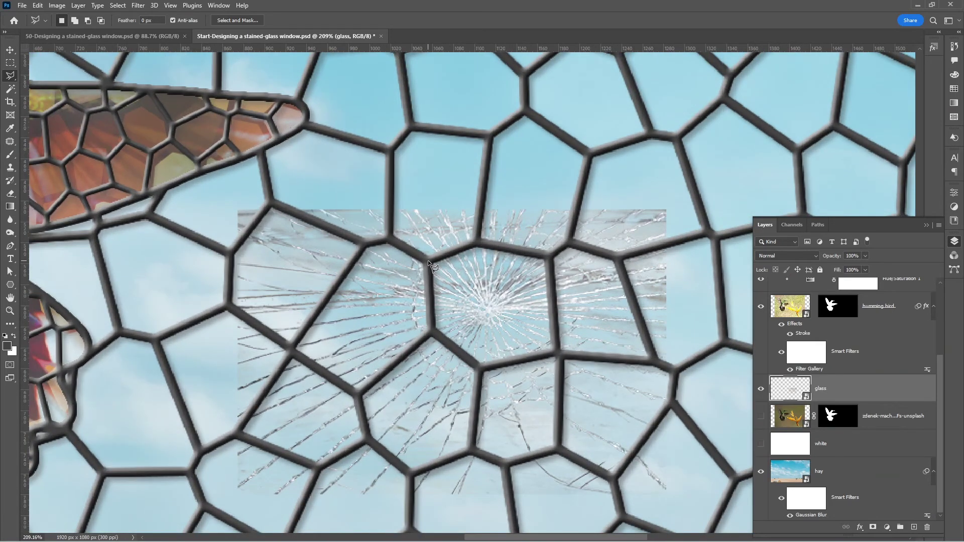
left_click(427, 260)
left_click(477, 242)
left_click(550, 256)
left_click(556, 352)
left_click(481, 367)
left_click(431, 331)
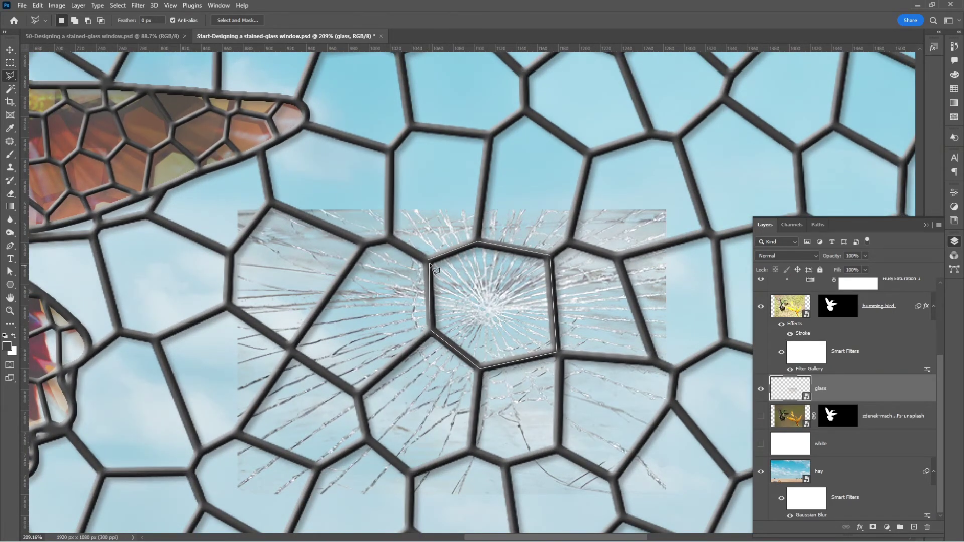
left_click(429, 260)
- Mask the glass layer to that pane, set its blend mode to Multiply, and collapse the Layers panel
left_click(873, 528)
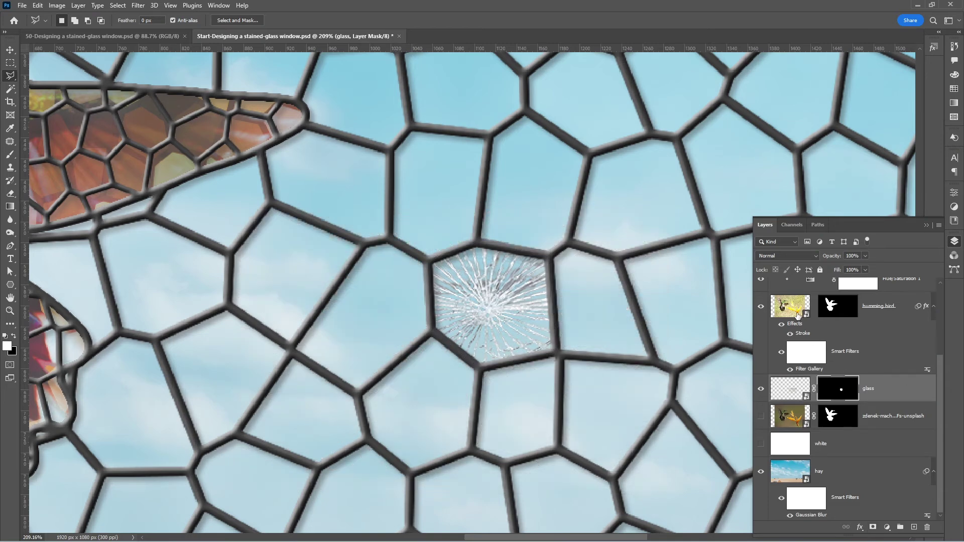
left_click(814, 256)
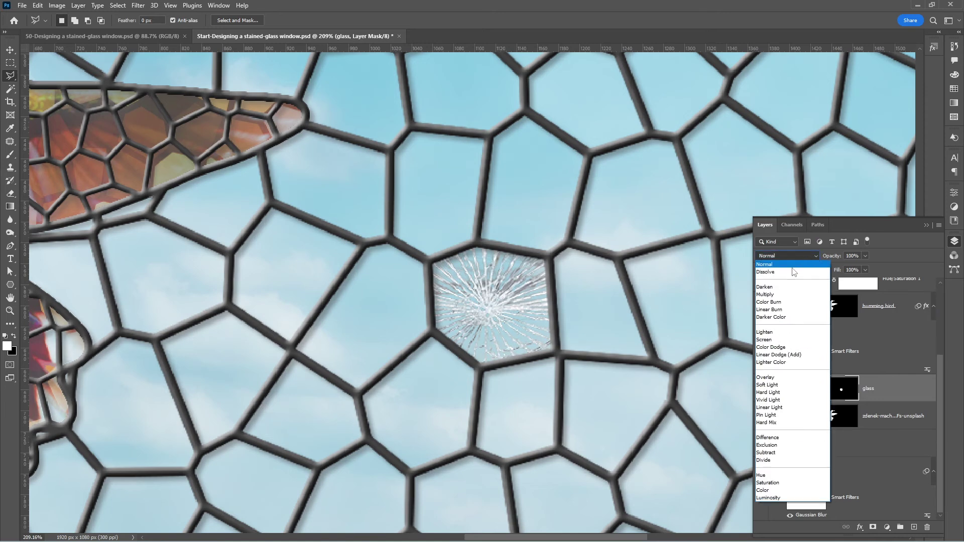
left_click(775, 295)
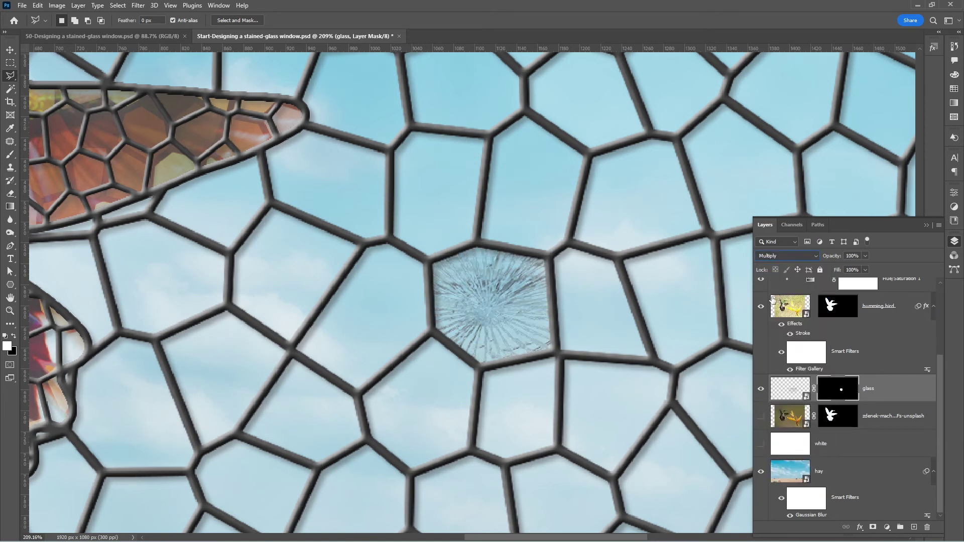
left_click(925, 225)
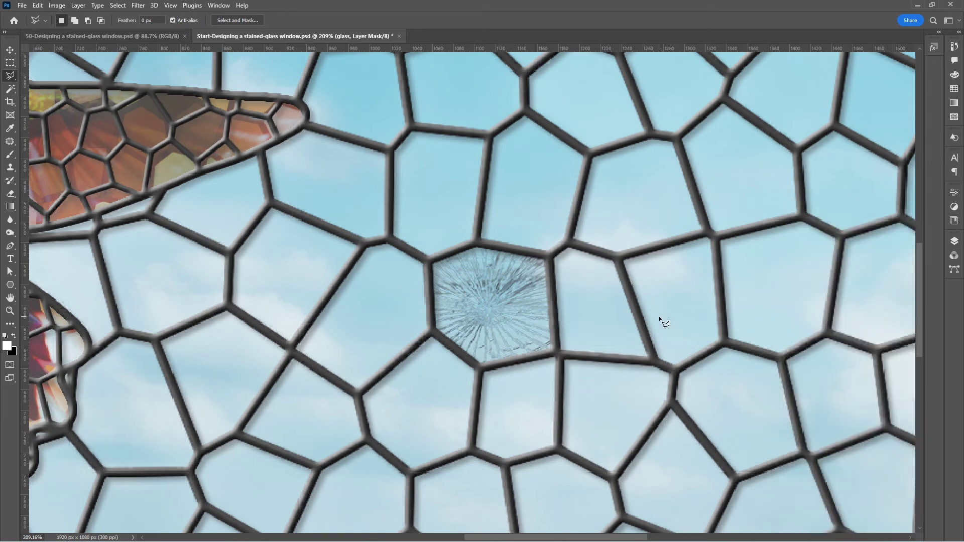
- Fit the whole stained-glass document on screen with Ctrl+0
key("ctrl+0")
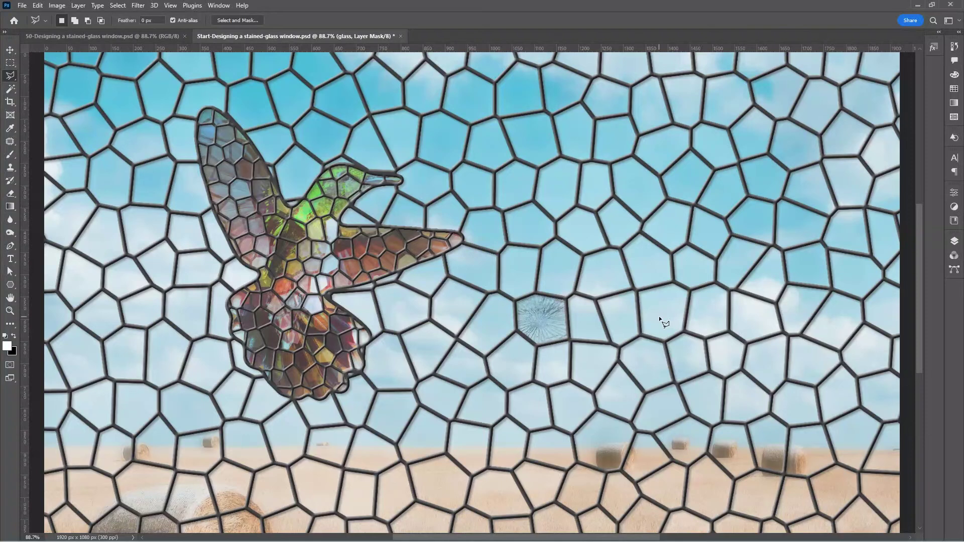